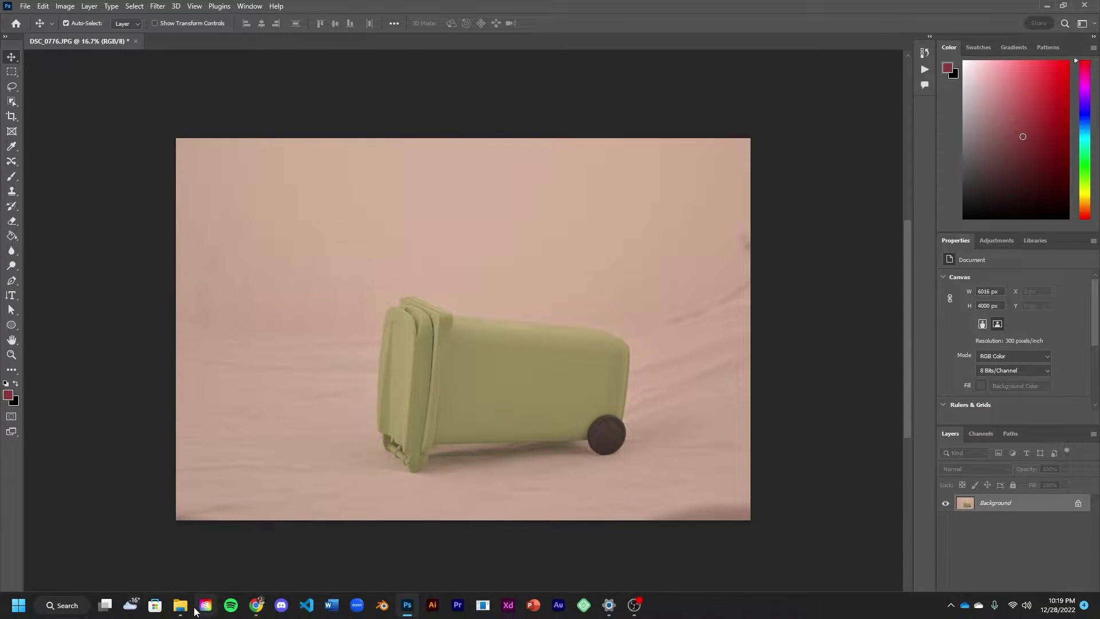
Review the folder of bin photos, then show the Actions panel from the Window menu.
left_click(180, 606)
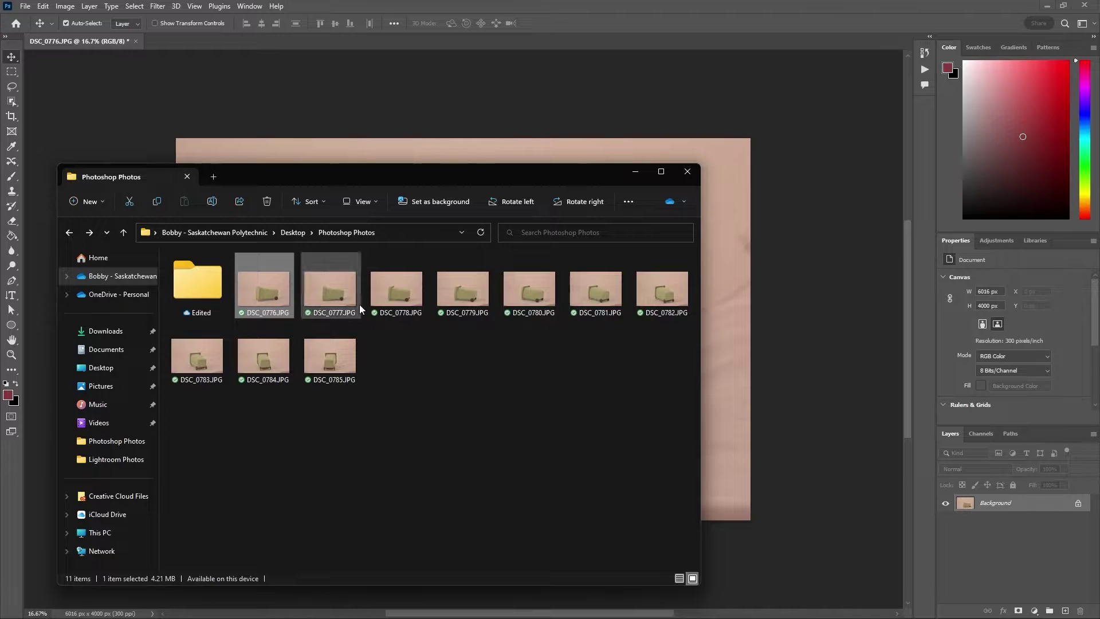
left_click(791, 422)
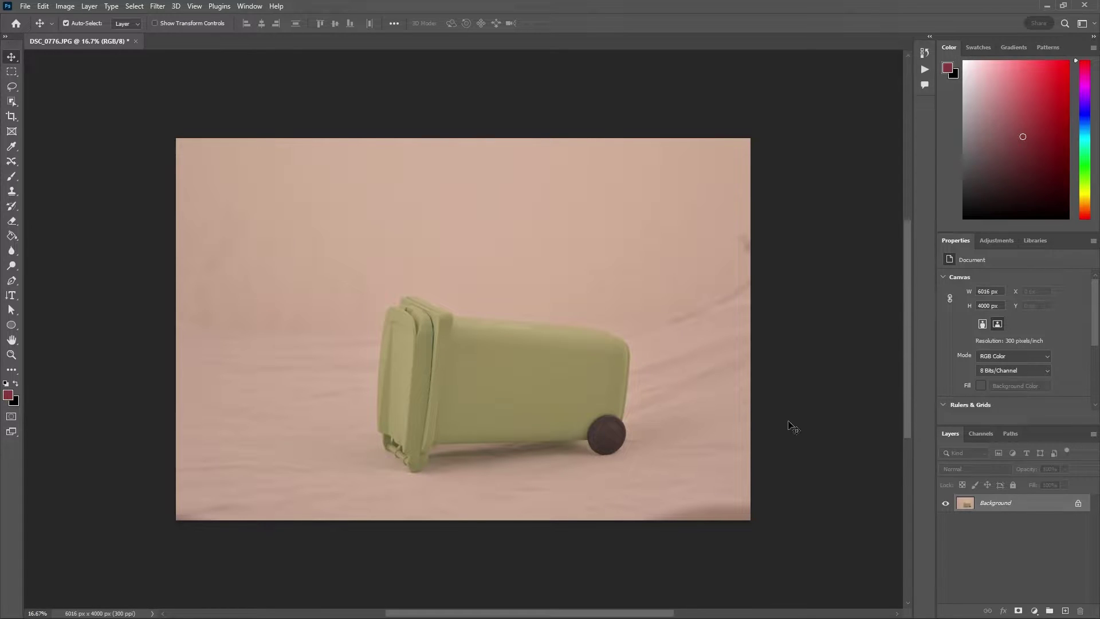
left_click(239, 7)
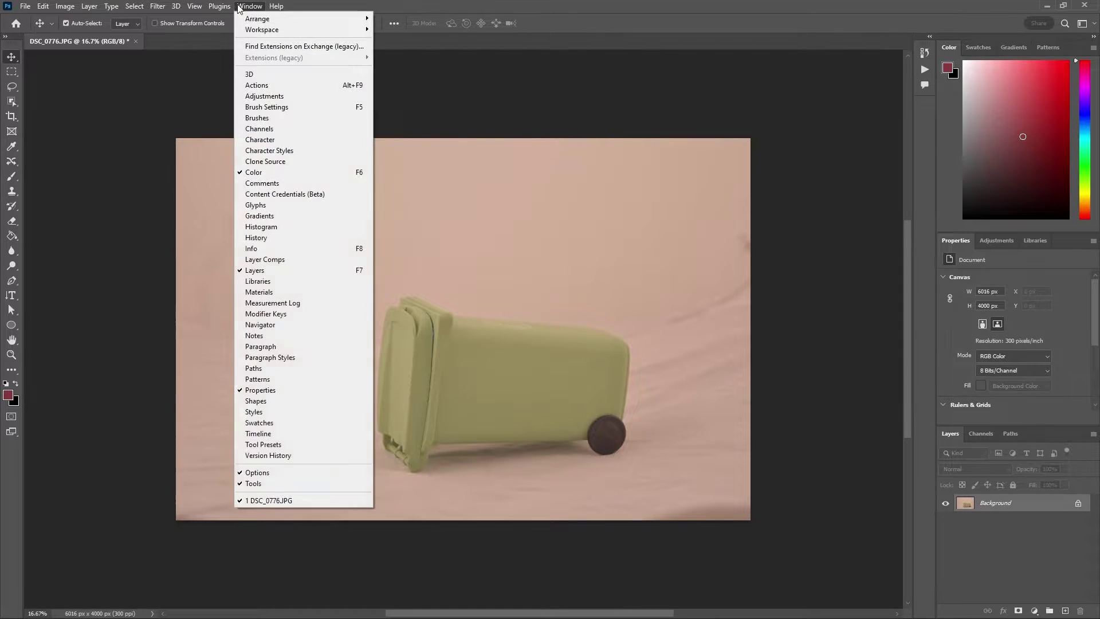
left_click(297, 87)
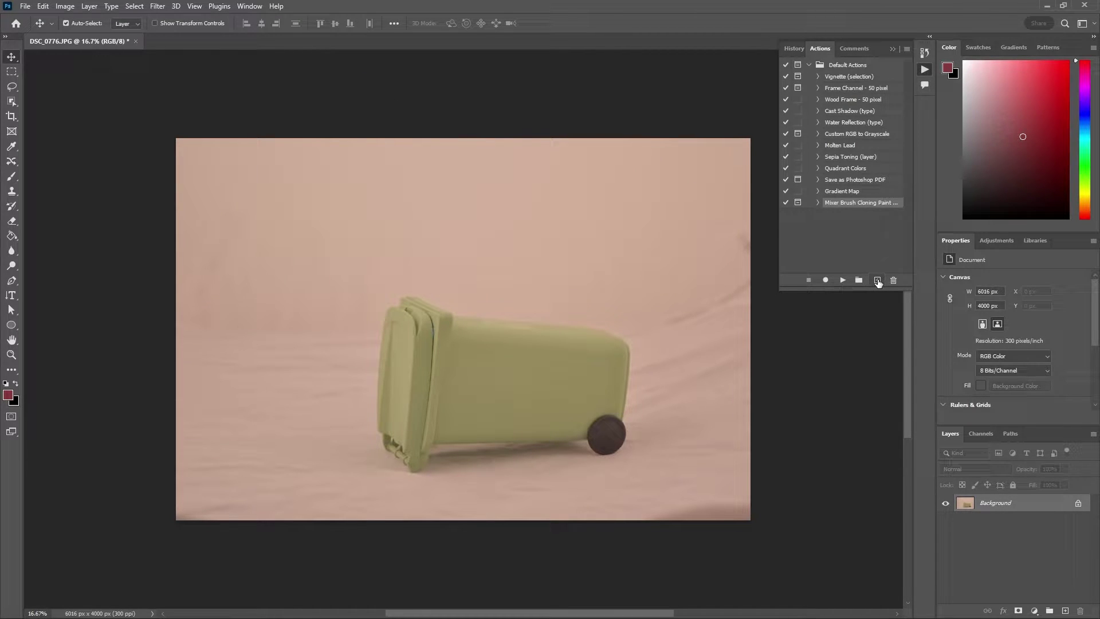
Create a new action named 'MIND ISLAND BATCH' in Default Actions and start recording it.
left_click(877, 280)
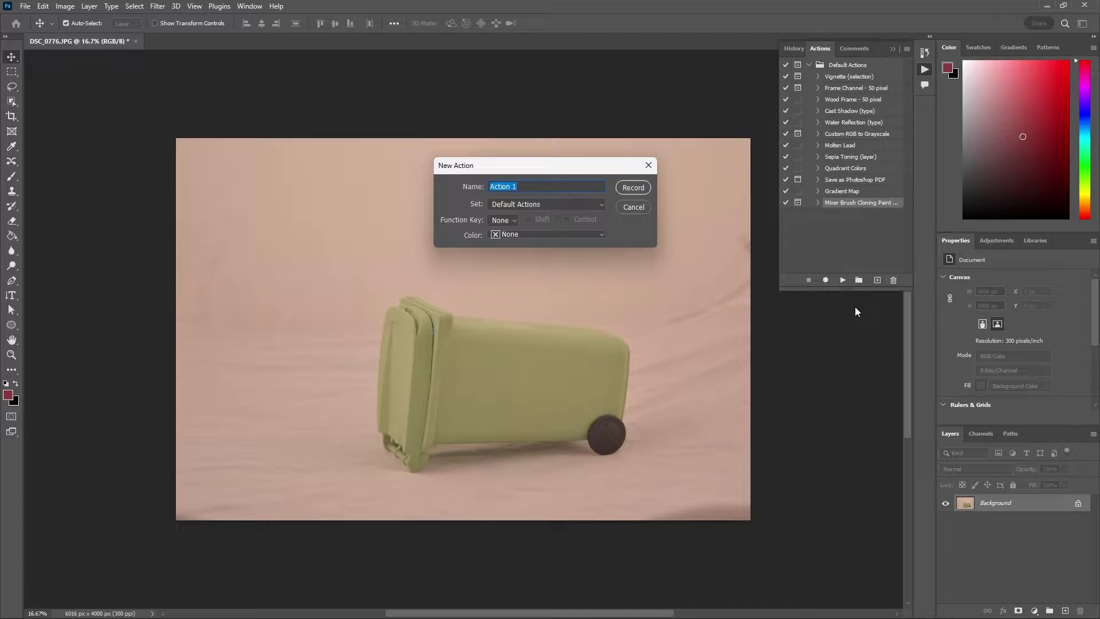
type("MIND ISLAND BATCH")
left_click(637, 188)
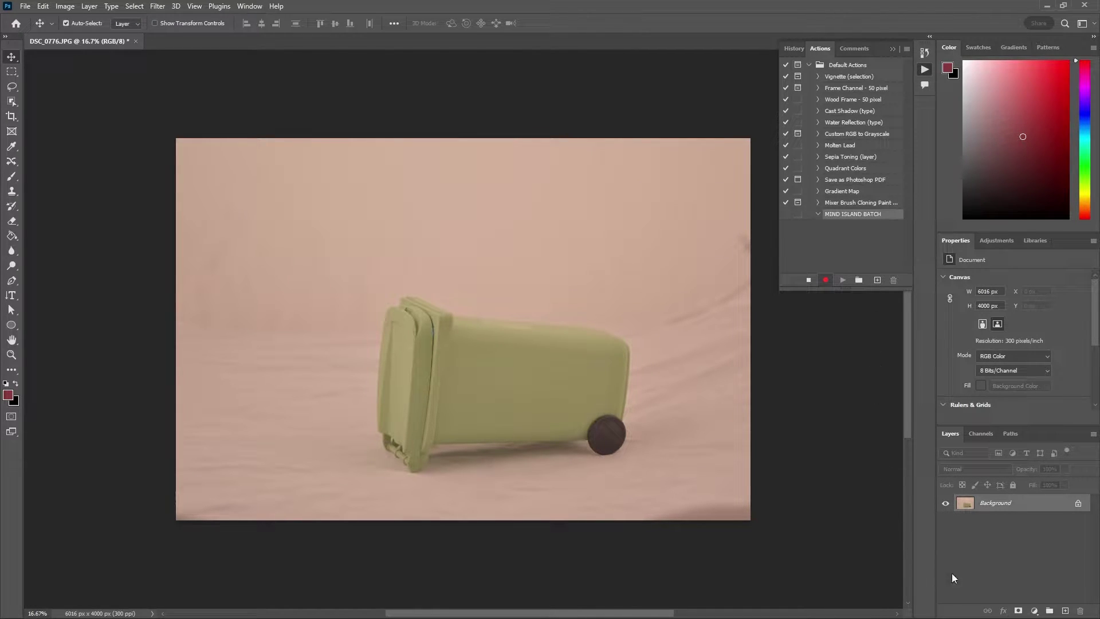
Add a Photo Filter adjustment layer set to Cooling Filter (82) at 25% density.
left_click(1036, 611)
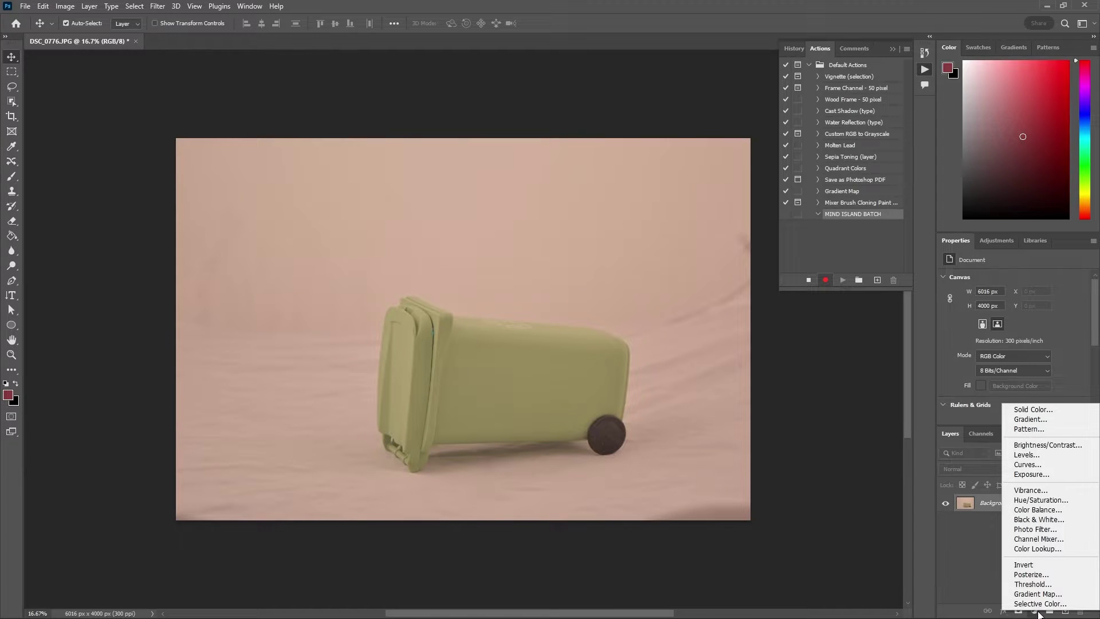
left_click(1078, 533)
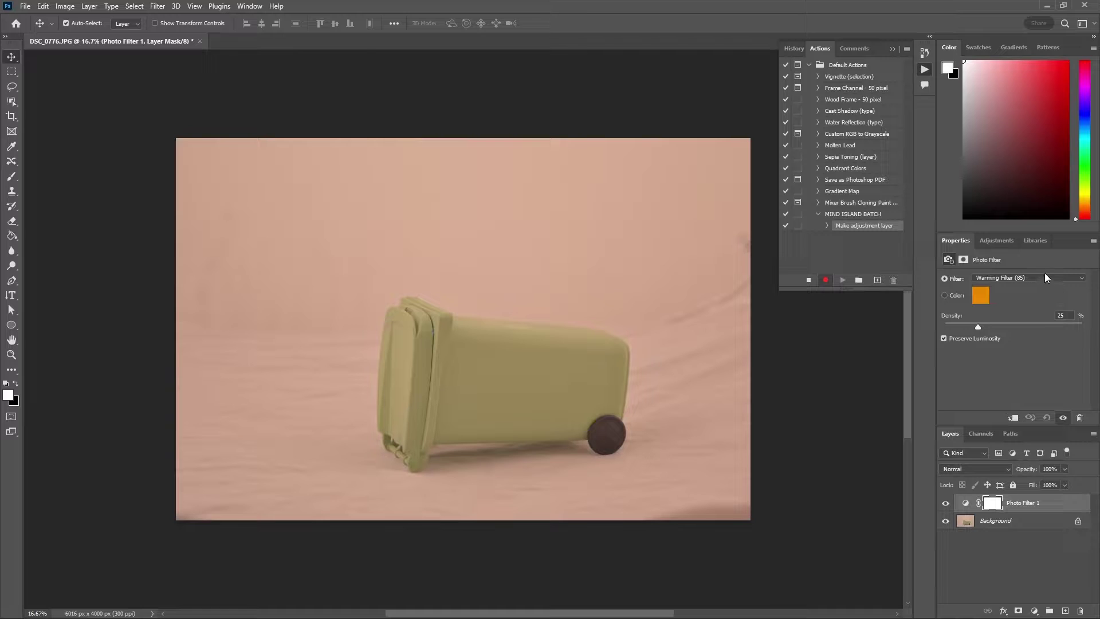
left_click(1044, 278)
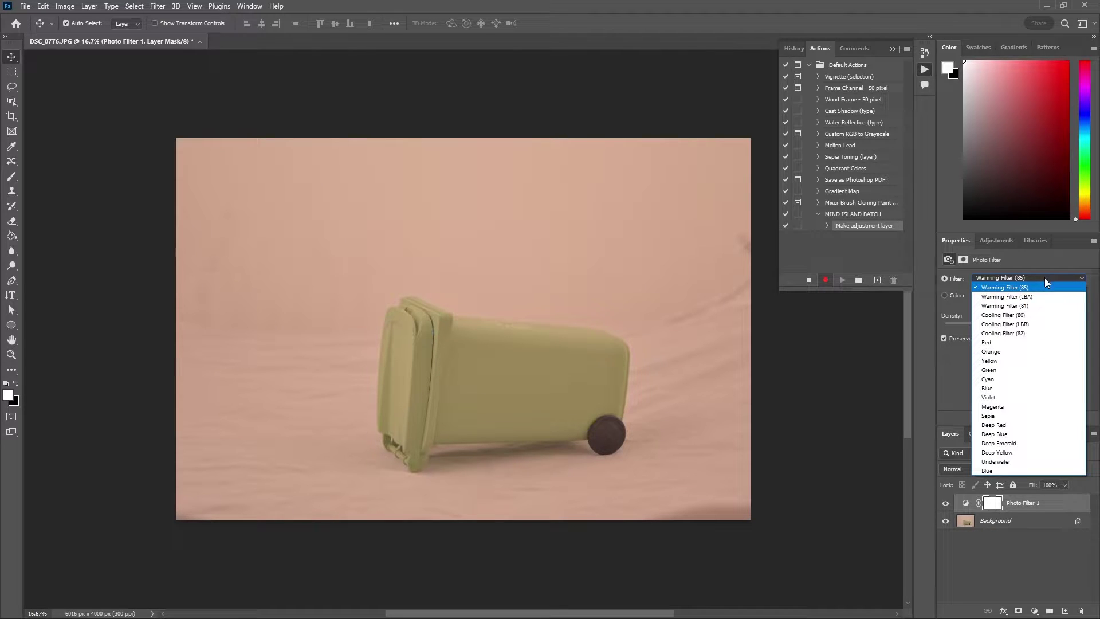
left_click(1047, 316)
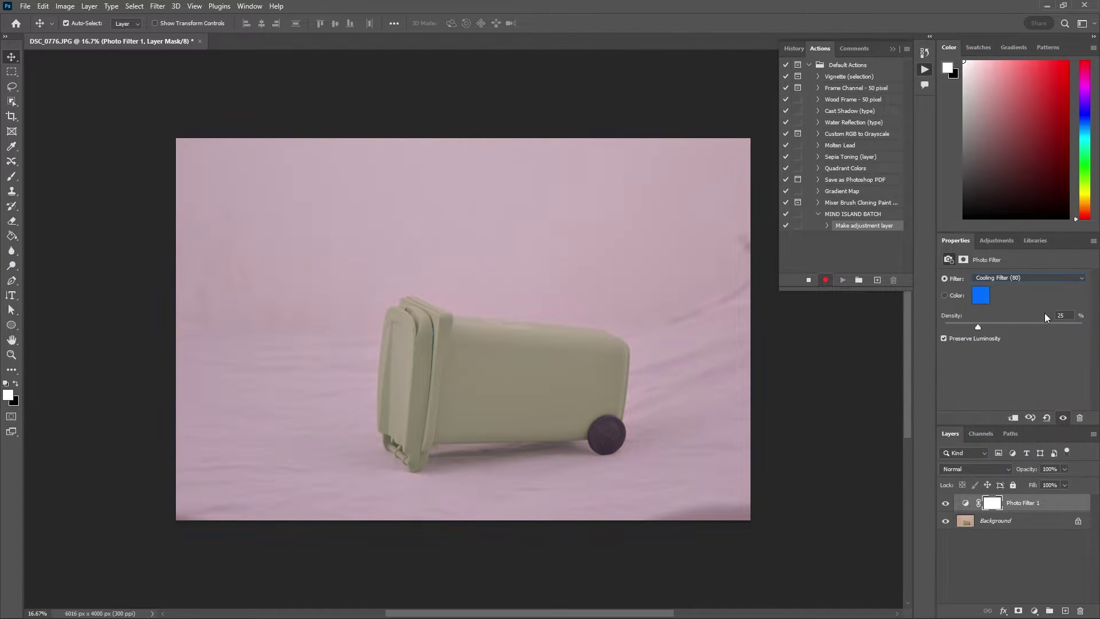
scroll(1037, 277, "down", 1)
scroll(1037, 281, "down", 1)
left_click(1036, 277)
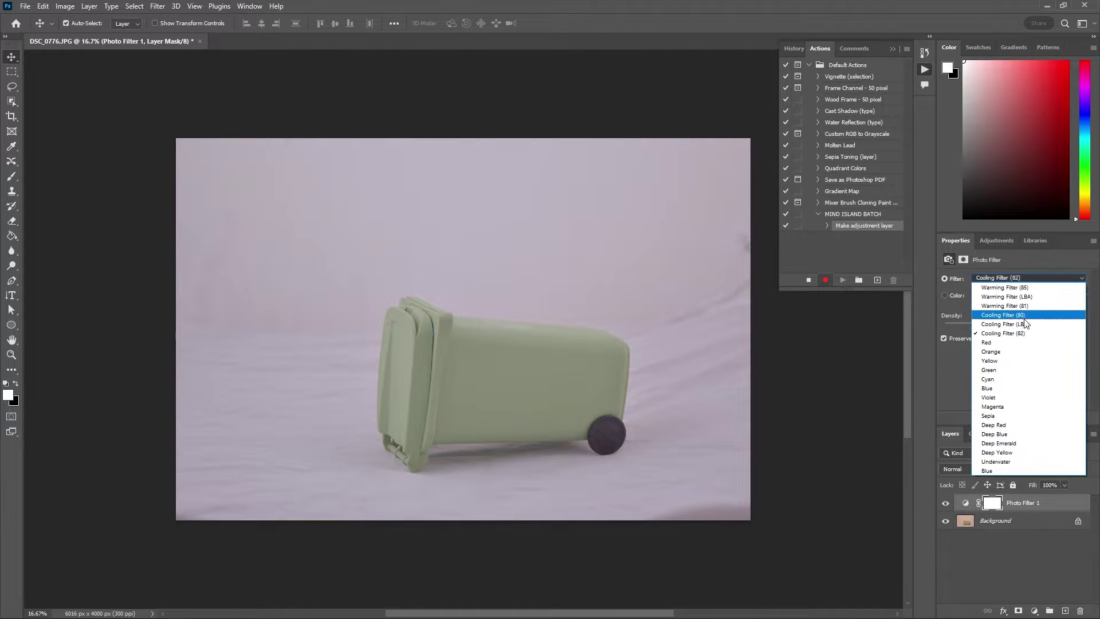
left_click(1037, 333)
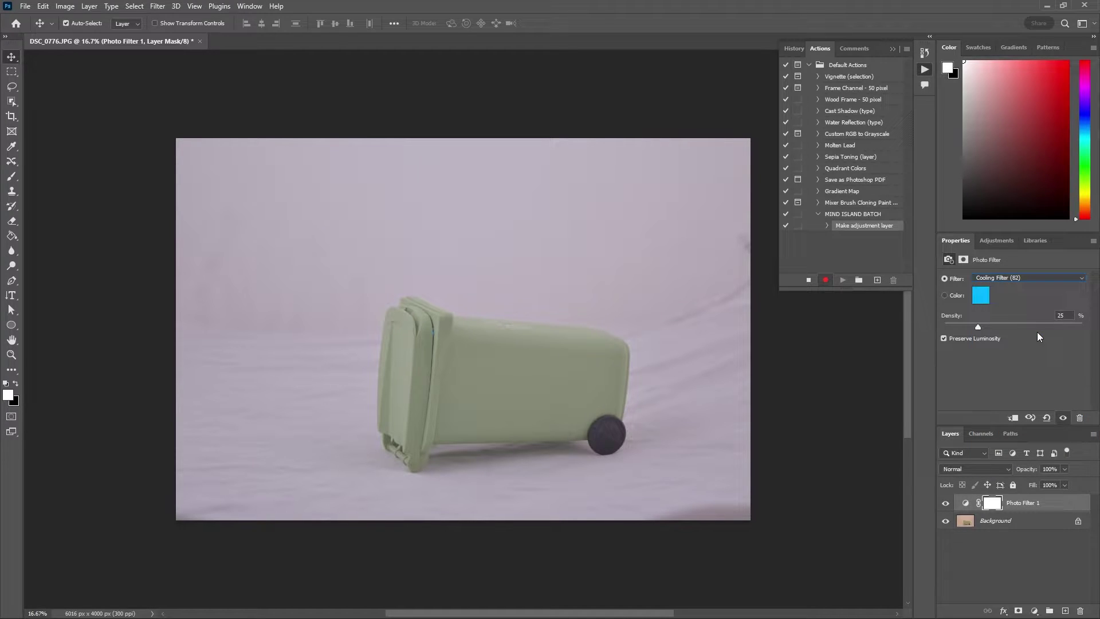
left_click(1036, 611)
Add a Levels adjustment layer with input black point 35 and white point 202.
left_click(1045, 452)
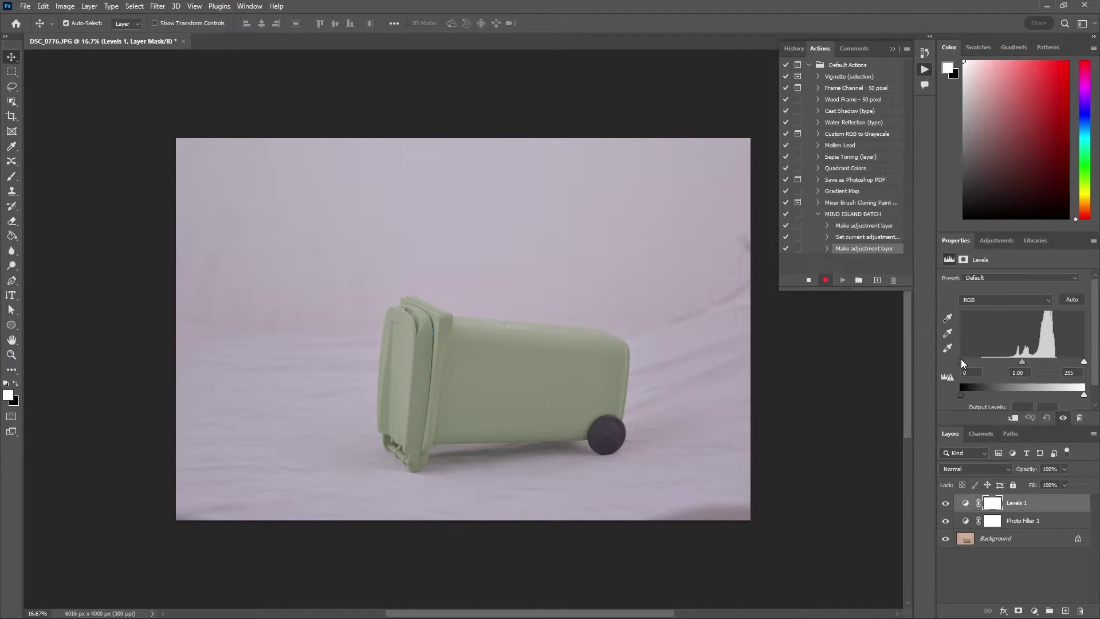
mouse_move(962, 362)
left_mouse_down()
mouse_move(995, 363)
mouse_move(977, 365)
left_mouse_up()
left_click_drag(1084, 362, 1060, 364)
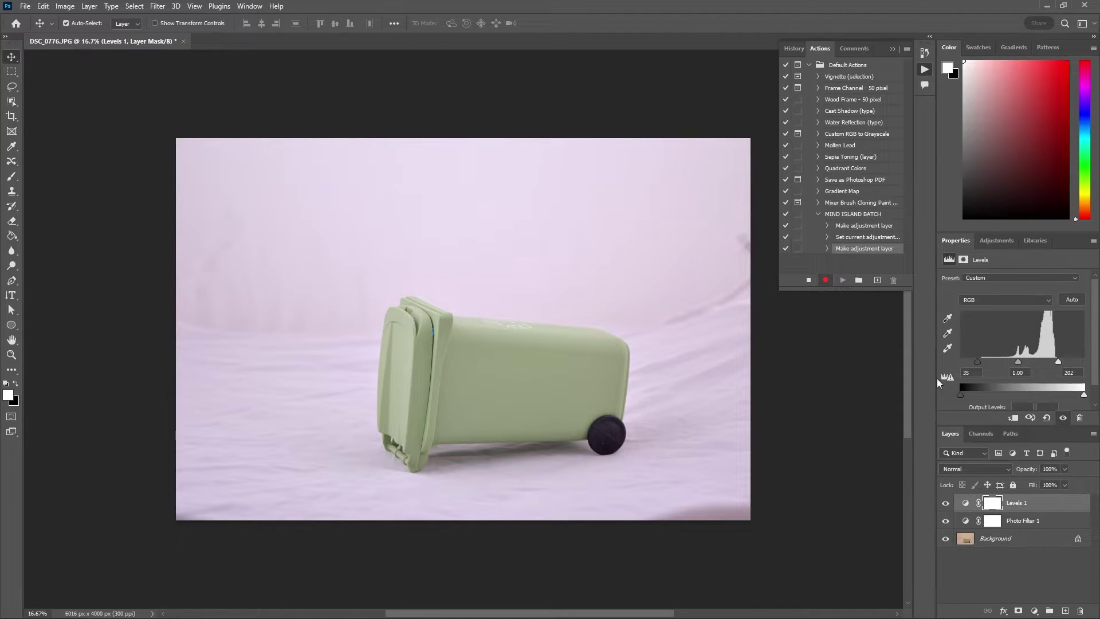
Export the photo via Save for Web (Legacy) as DSC_0776.jpg, JPEG quality 60, into Edited.
left_click(26, 7)
mouse_move(57, 206)
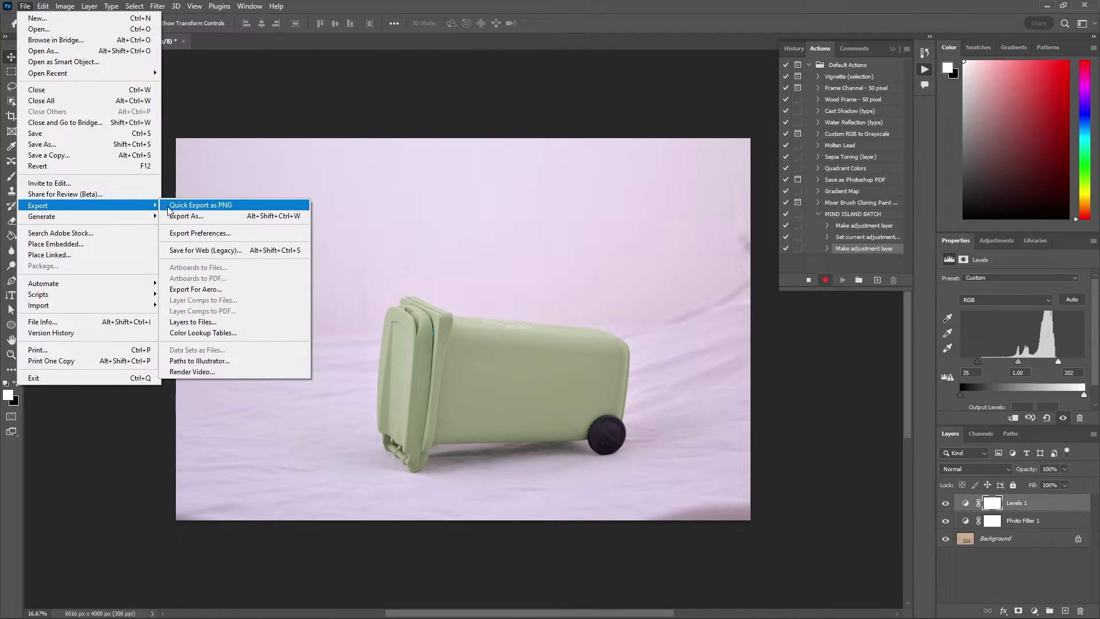
left_click(207, 251)
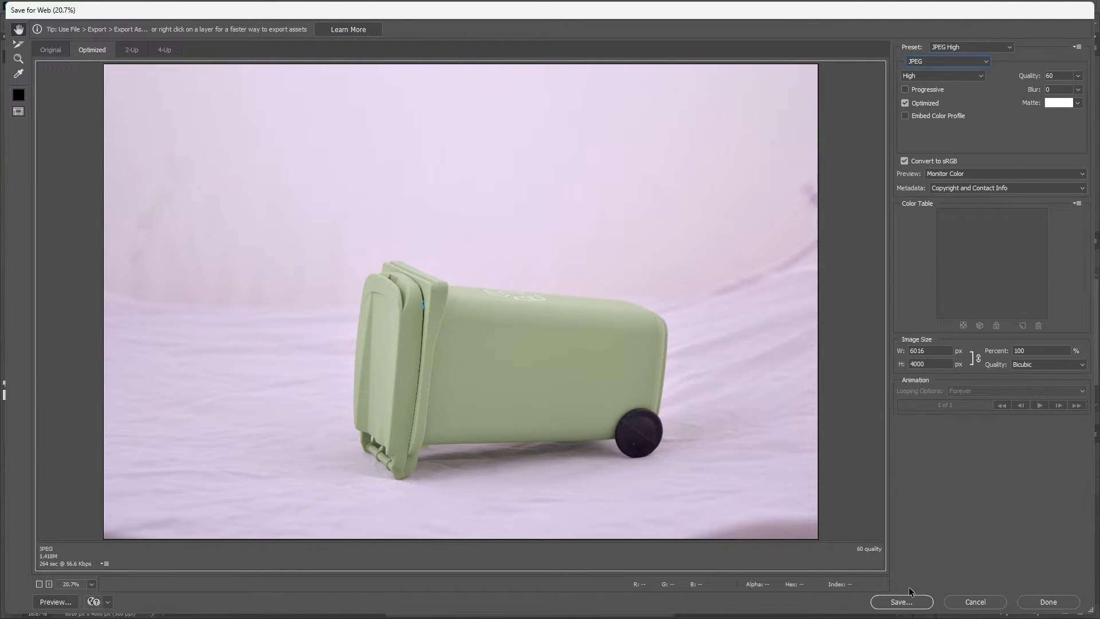
left_click(901, 601)
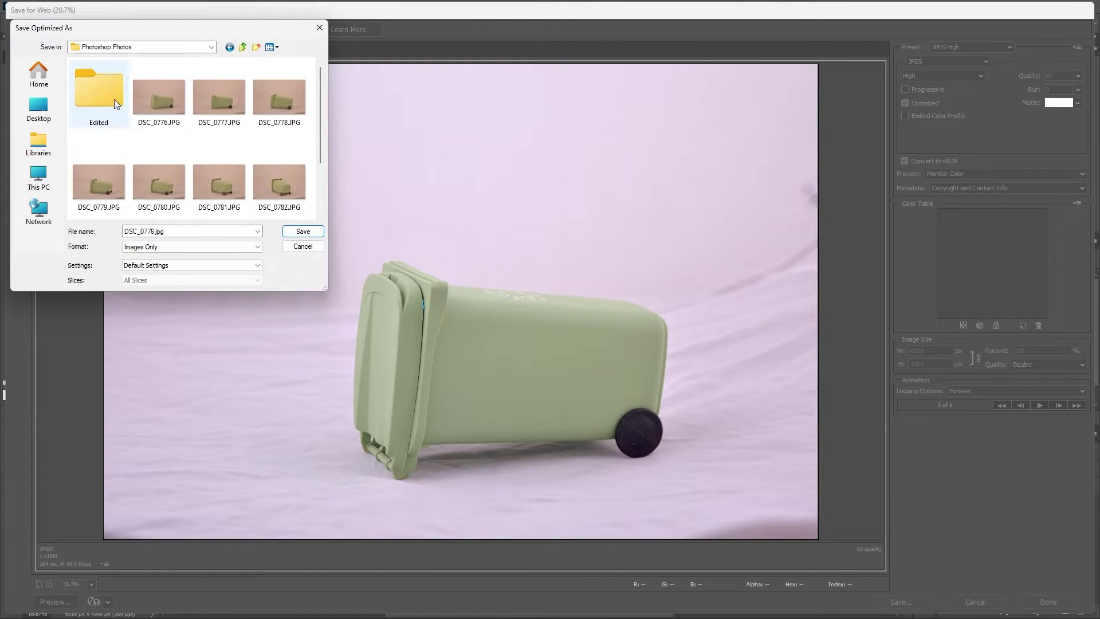
mouse_move(317, 125)
left_mouse_down()
mouse_move(317, 191)
mouse_move(319, 109)
left_mouse_up()
double_click(97, 97)
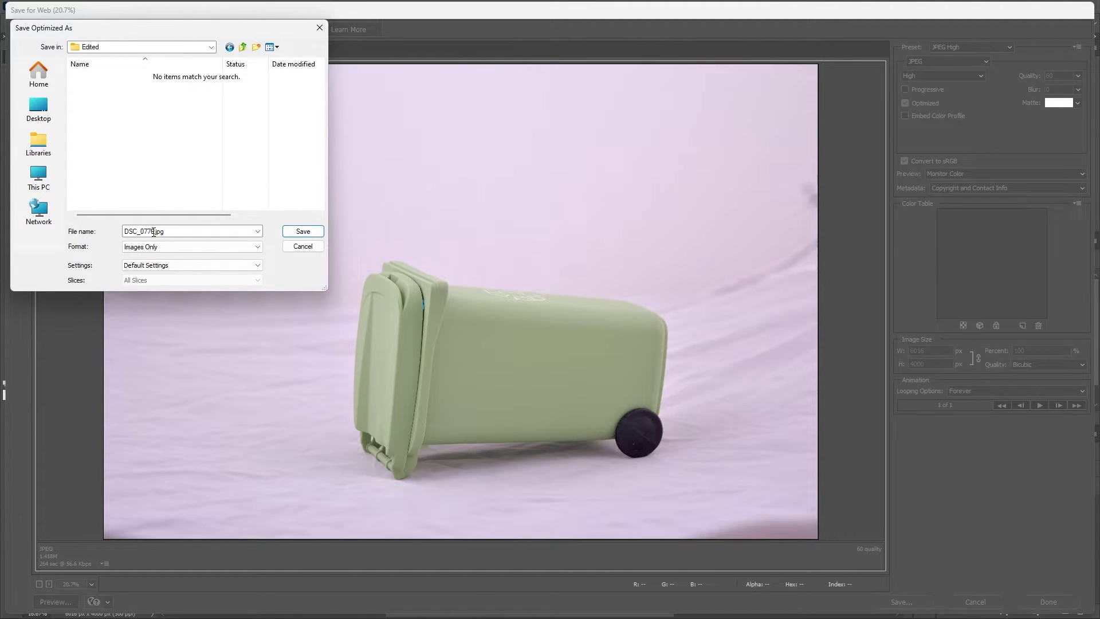
left_click(302, 232)
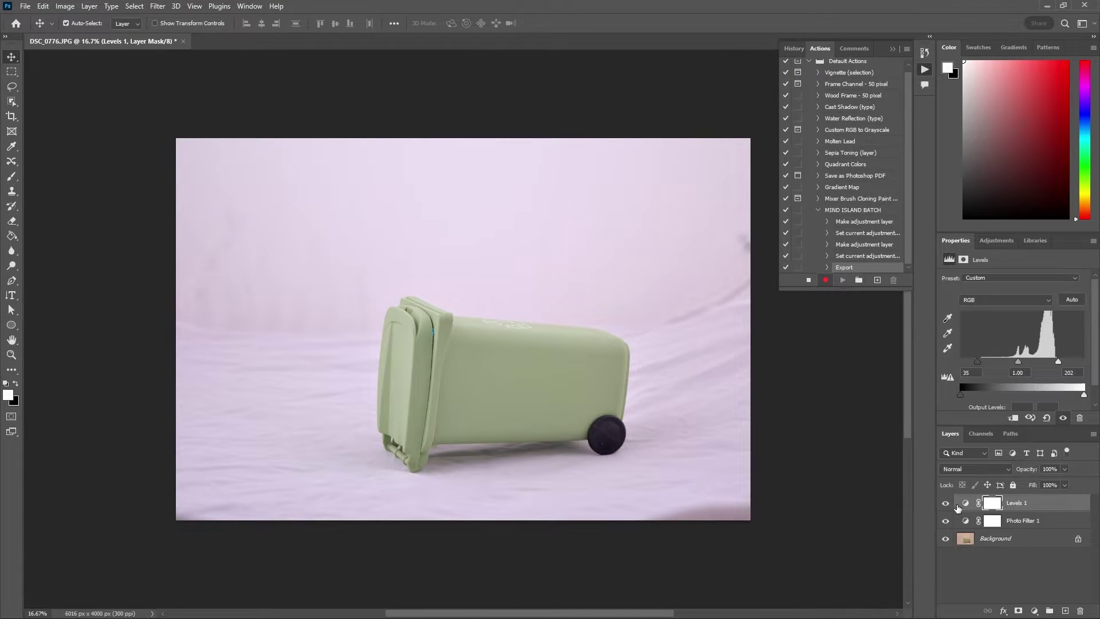
Close the photo without saving changes.
left_click(25, 6)
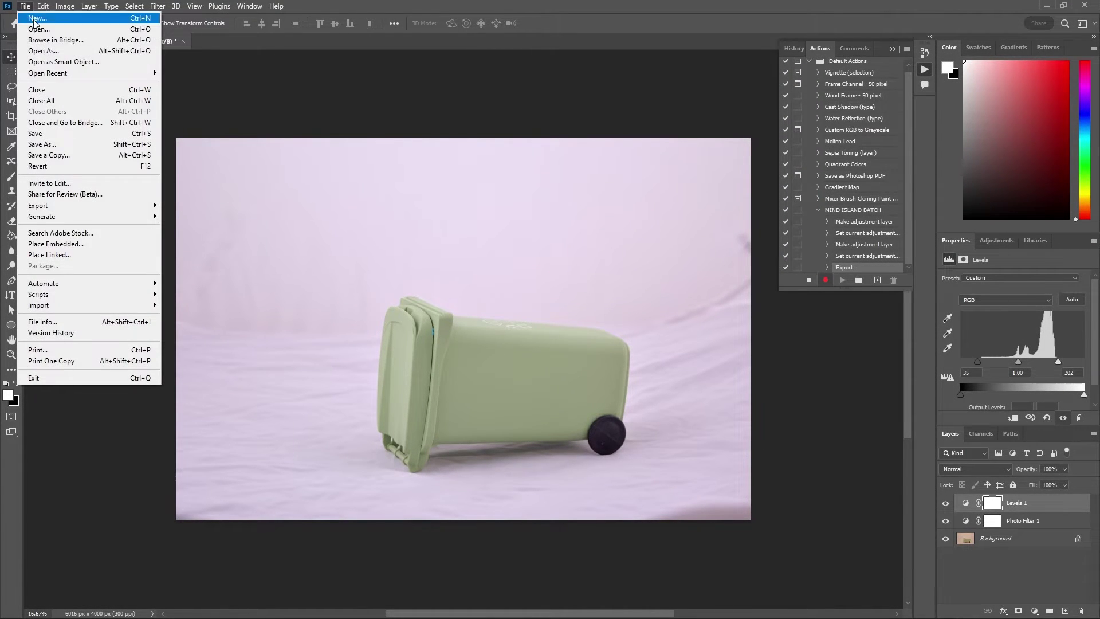
left_click(60, 90)
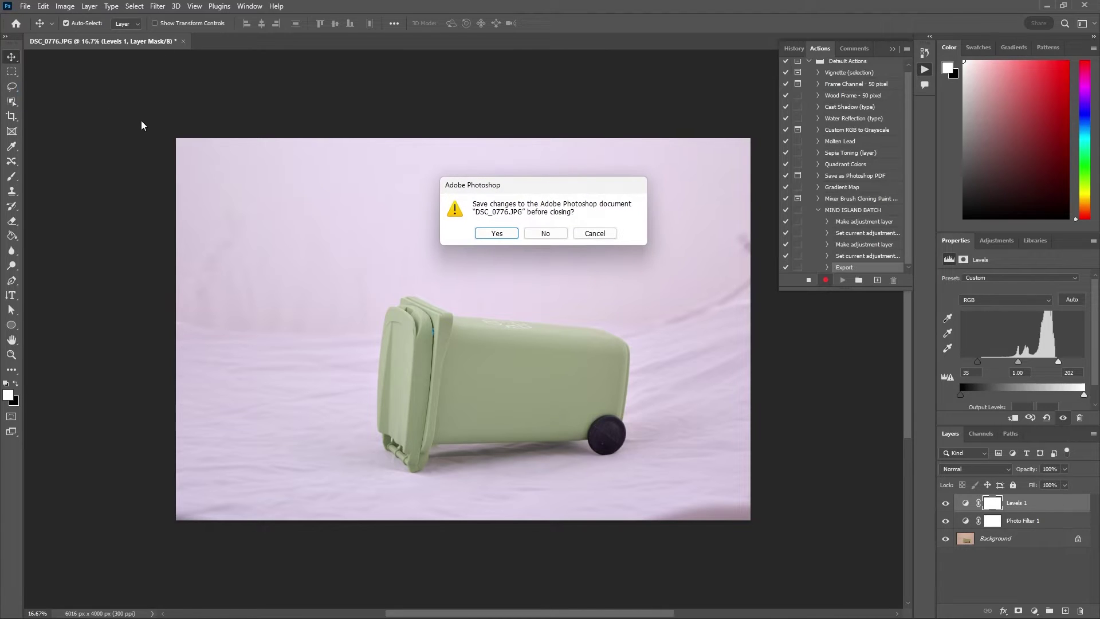
left_click(546, 234)
Stop recording MIND ISLAND BATCH and enlarge the Actions panel to show all its steps.
left_click(250, 7)
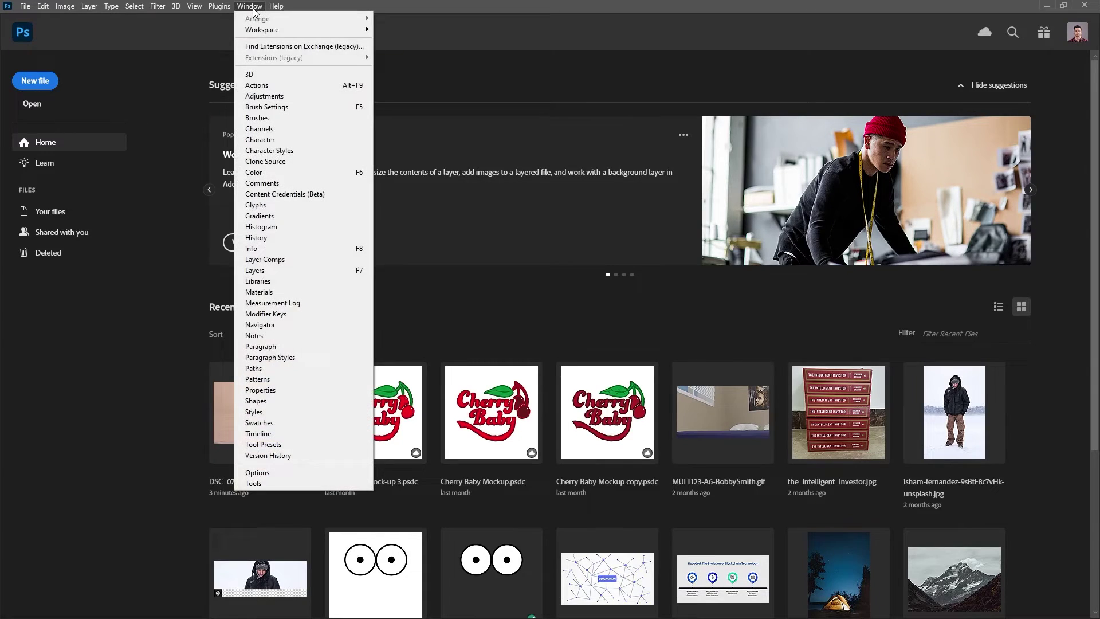
left_click(284, 87)
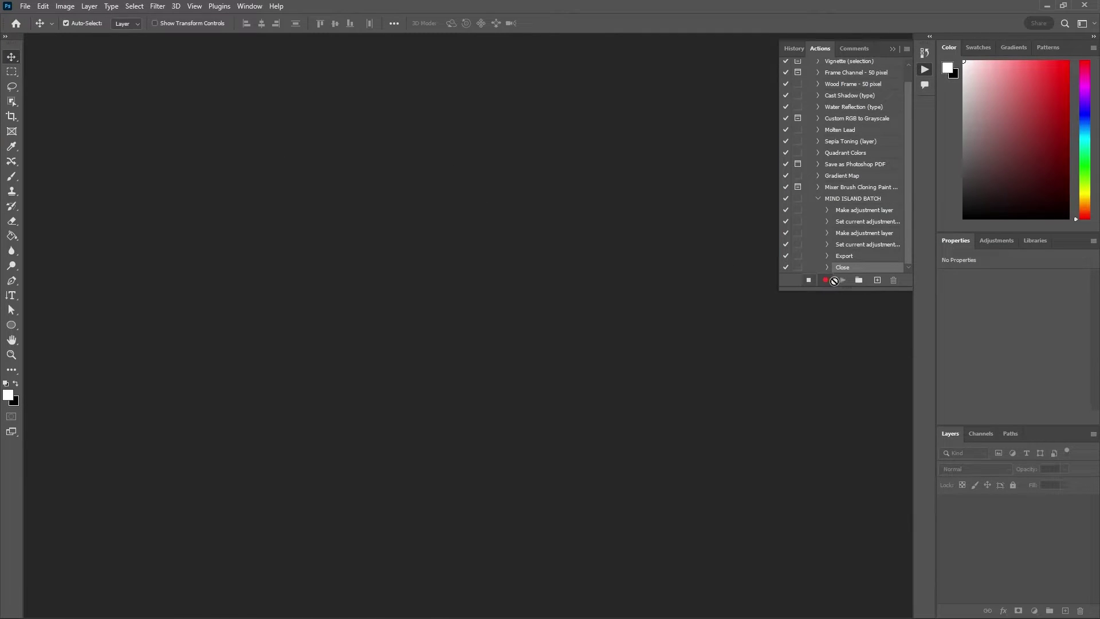
left_click(808, 283)
left_click_drag(848, 288, 854, 348)
left_click(818, 214)
left_click(818, 214)
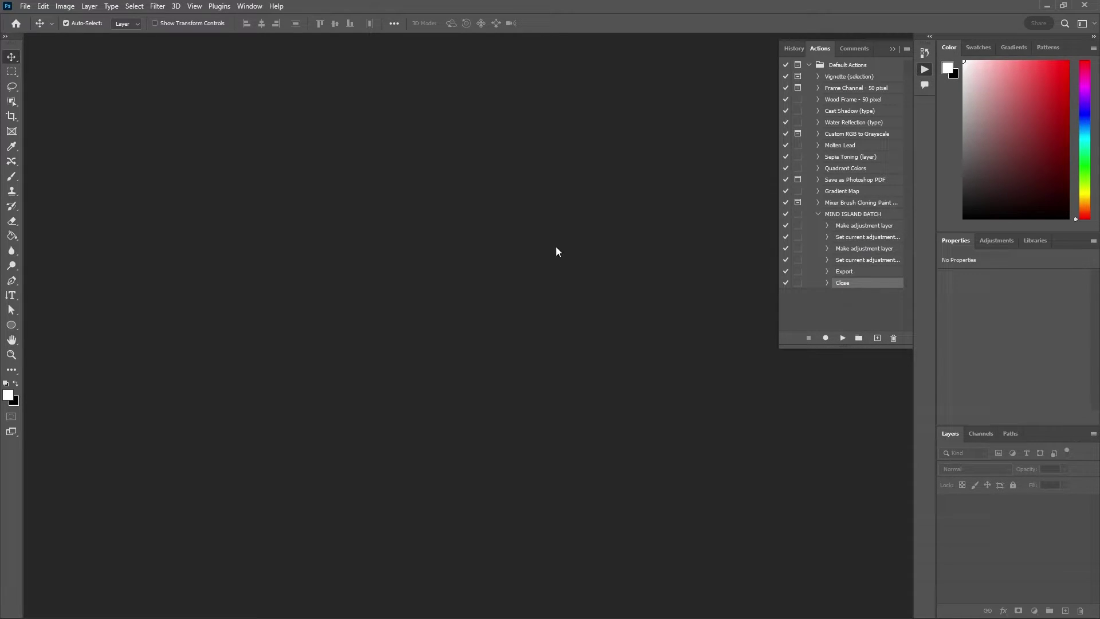
left_click(26, 7)
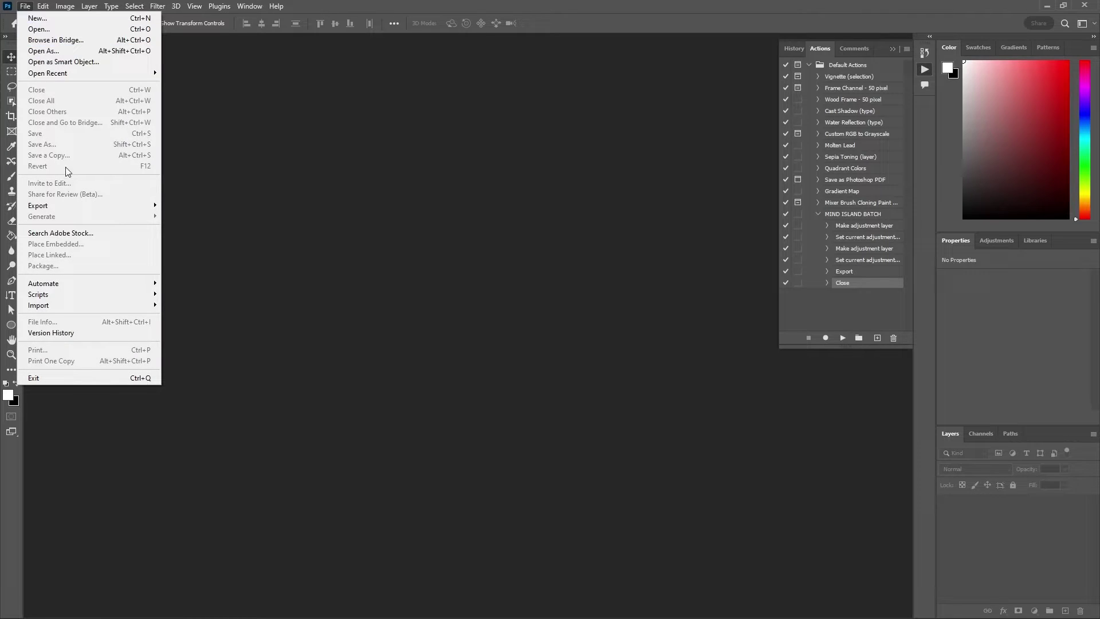
Set up a Batch running MIND ISLAND BATCH on the Photoshop Photos folder with destination None.
mouse_move(109, 281)
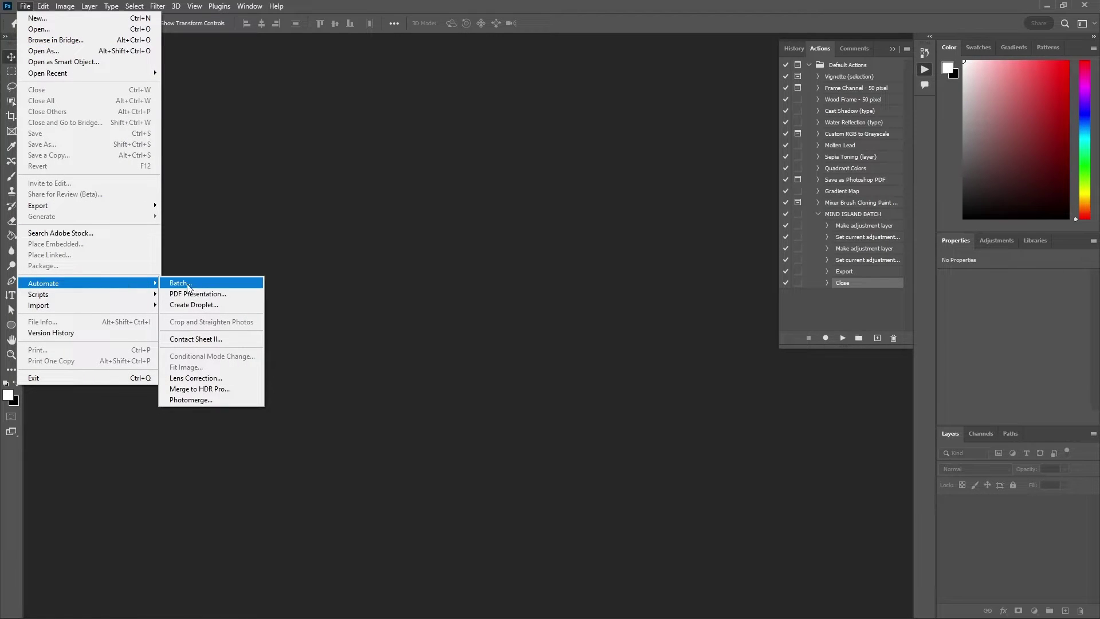
left_click(233, 286)
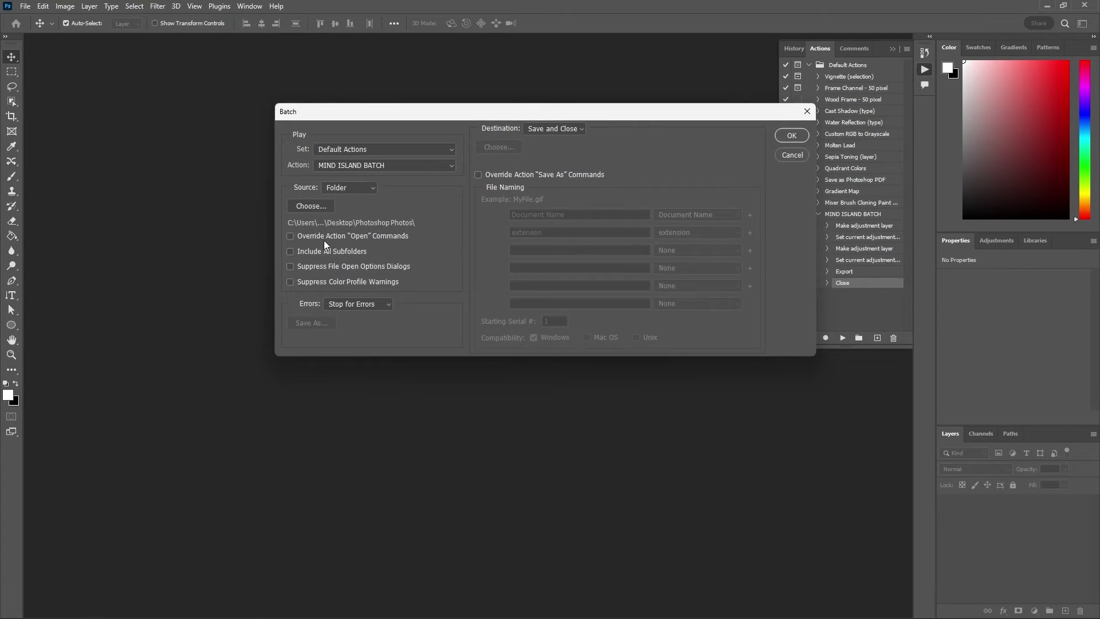
left_click(430, 164)
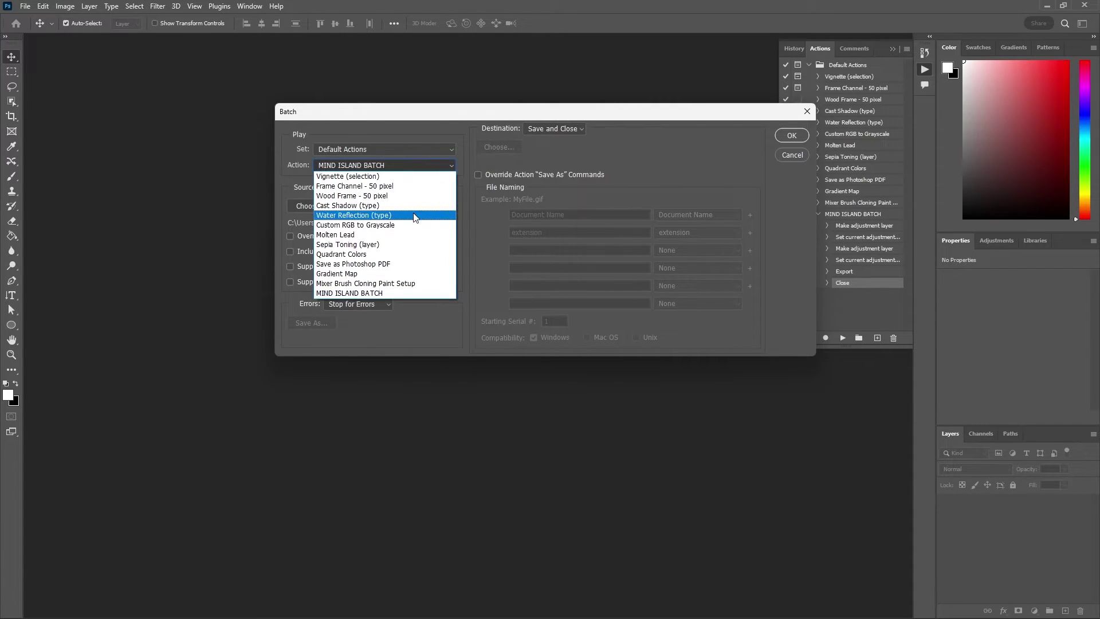
left_click(398, 294)
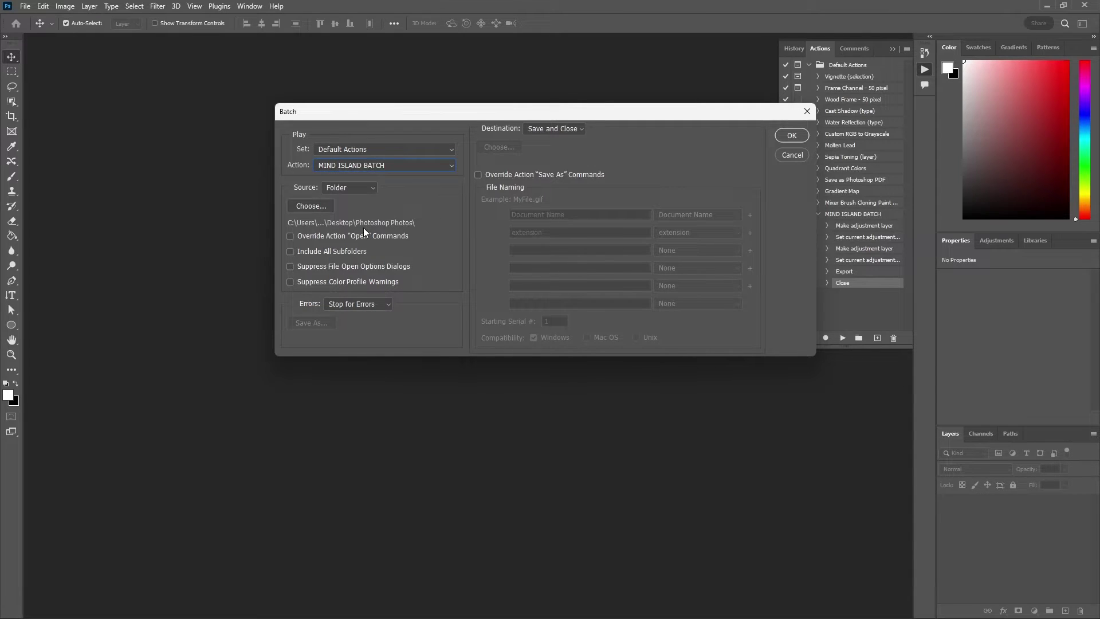
left_click(326, 206)
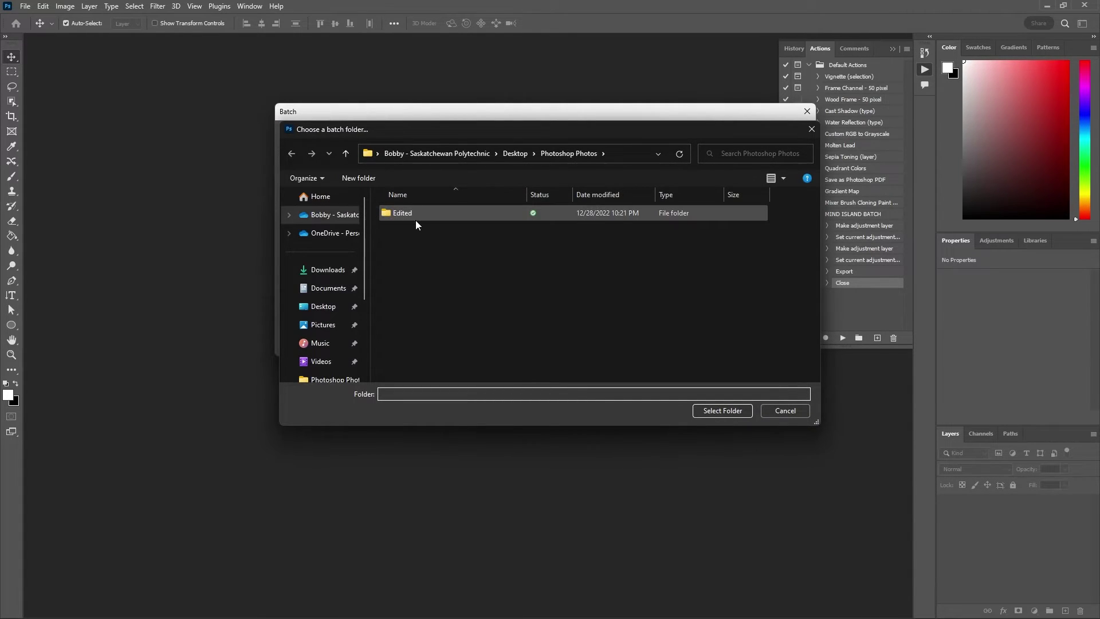
left_click(723, 411)
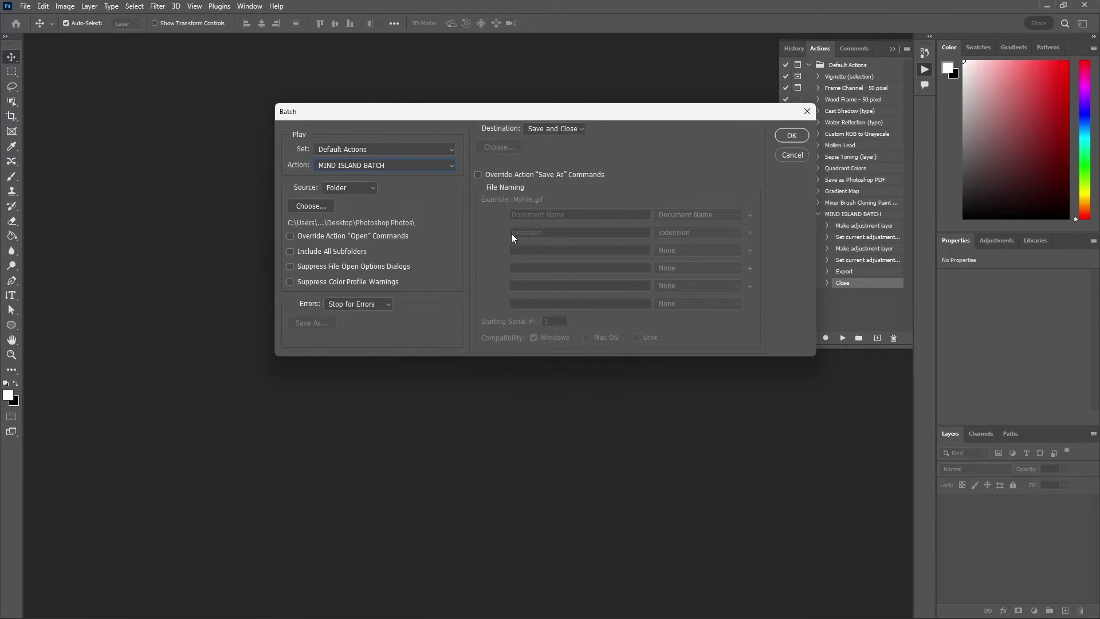
left_click(576, 133)
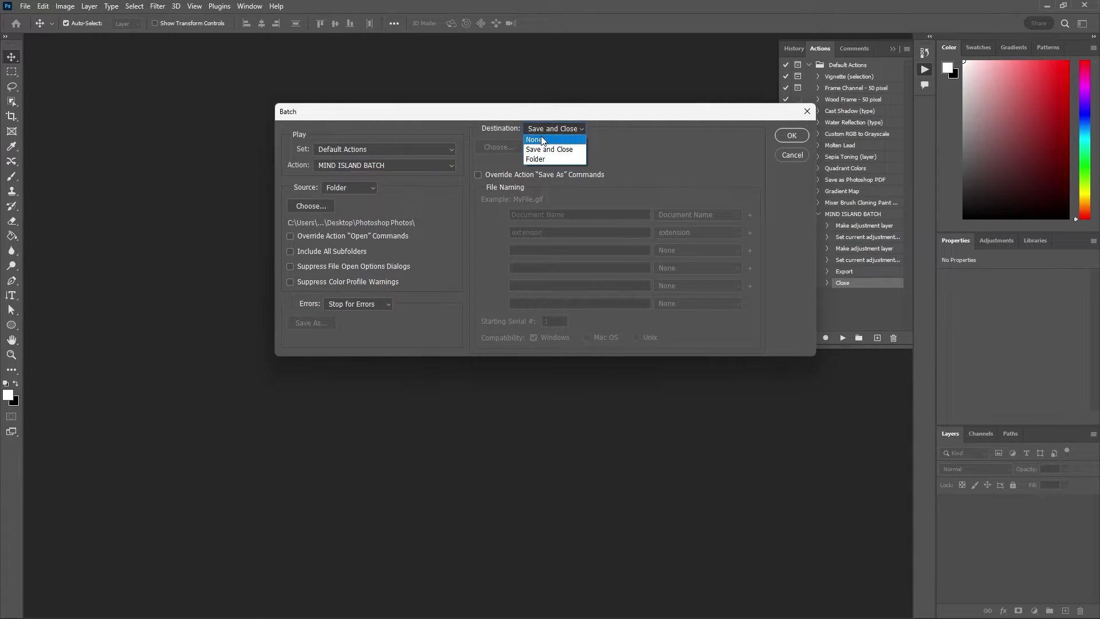
left_click(543, 140)
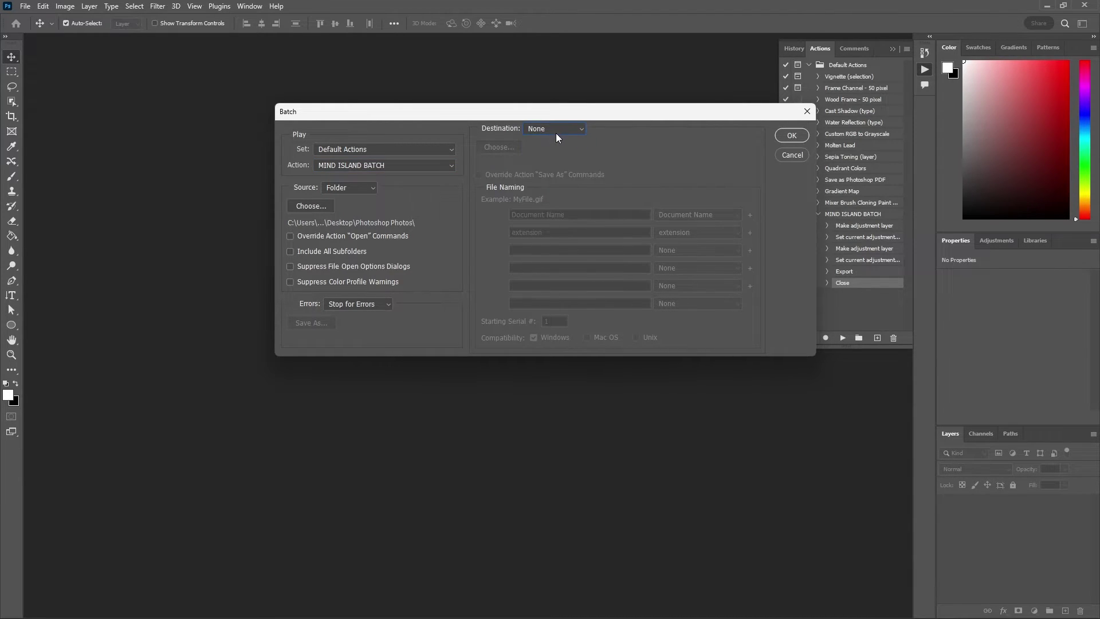
Run the batch and open the Edited folder to watch DSC_0776–DSC_0784 appear.
left_click(791, 136)
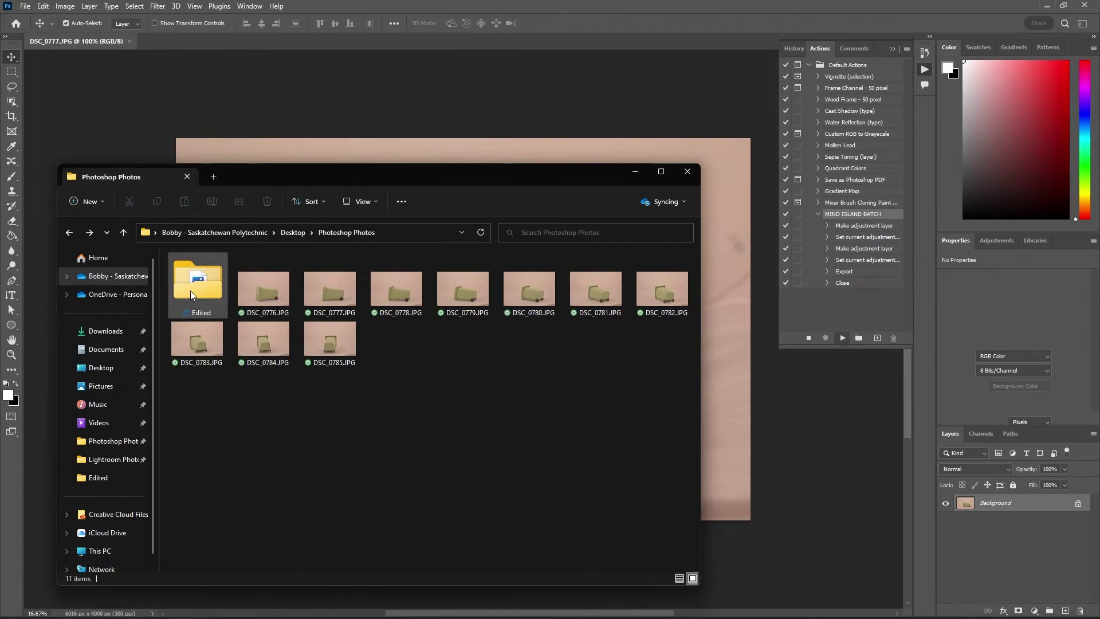
left_click(188, 291)
double_click(188, 291)
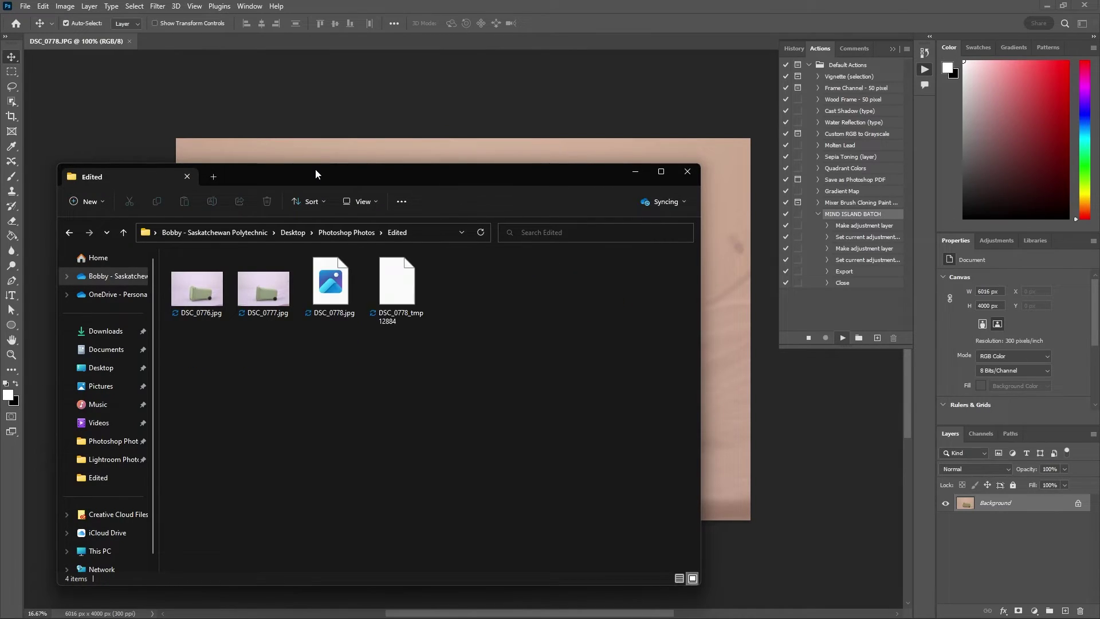
left_click_drag(315, 170, 706, 161)
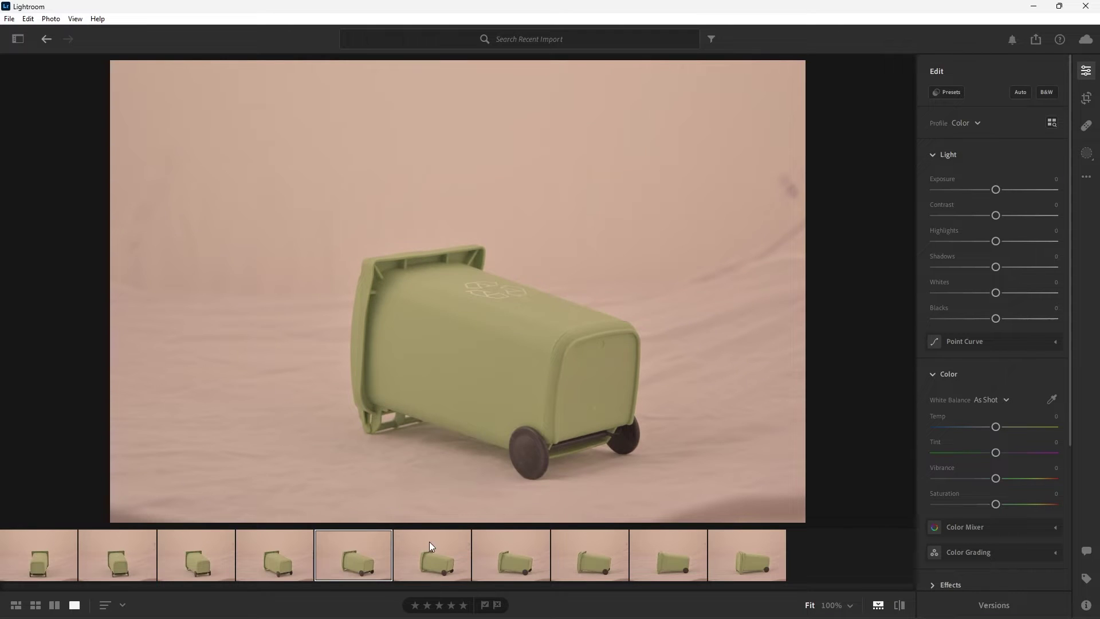
Browse the imported bin photos and select the first, front-view photo.
left_click(430, 545)
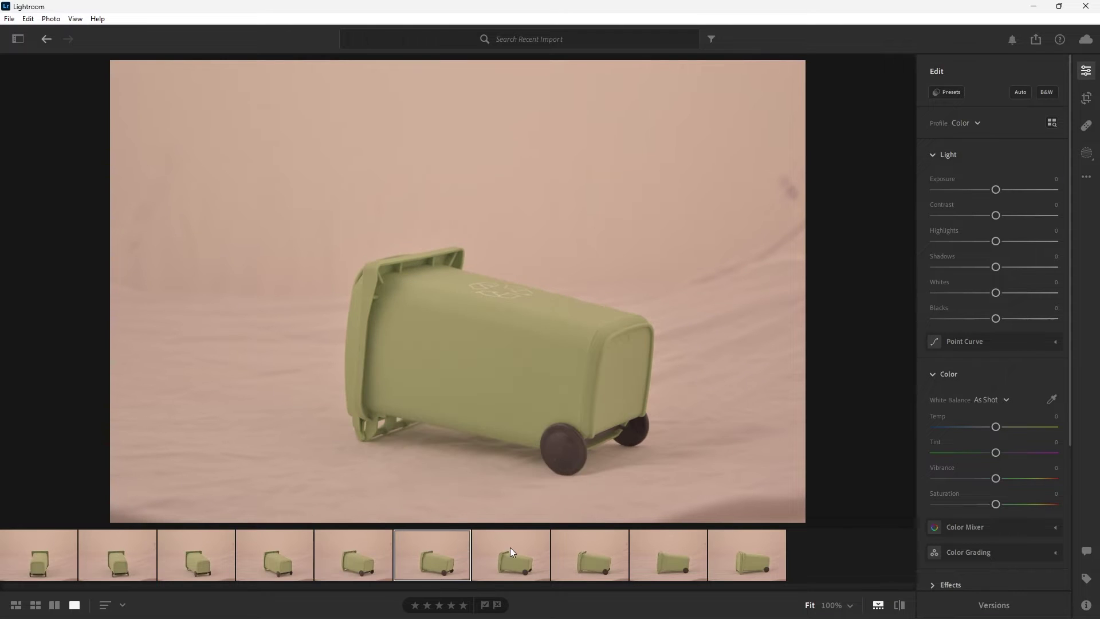
left_click(511, 547)
left_click(579, 546)
left_click(661, 545)
left_click(740, 542)
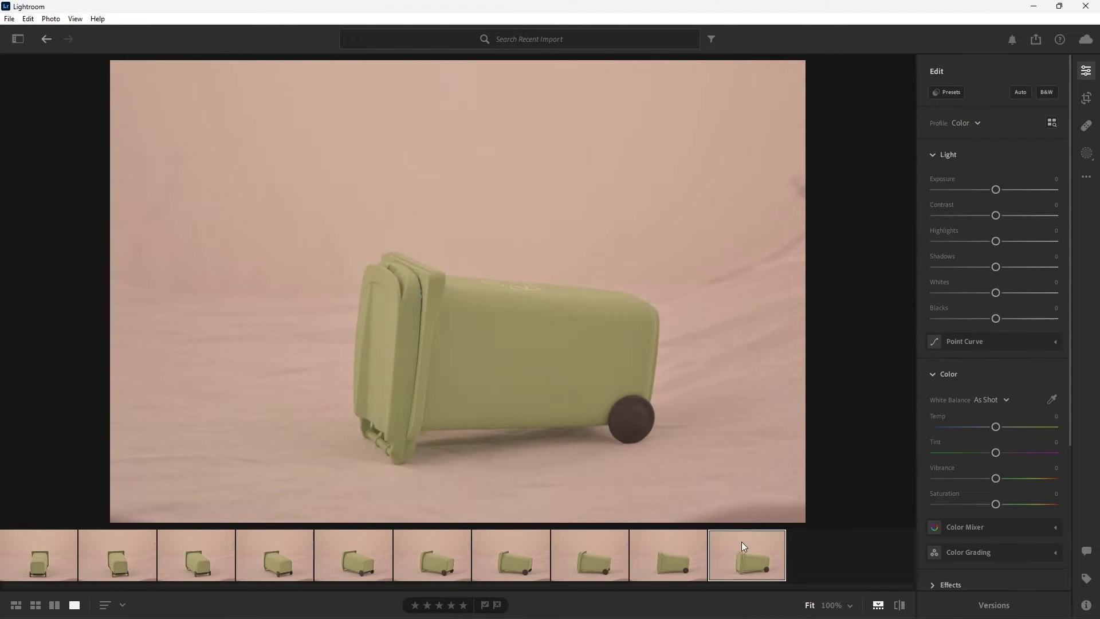
left_click(27, 544)
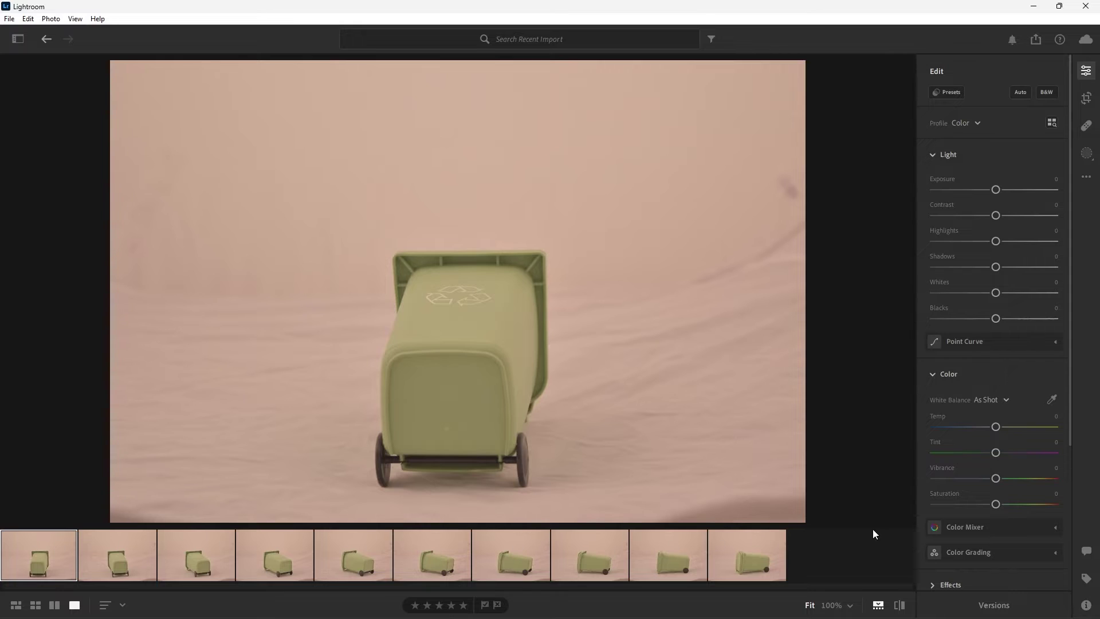
Neutralize white balance on the background (Temp -32, Tint -24) and raise Exposure to +0.05.
left_click(1054, 401)
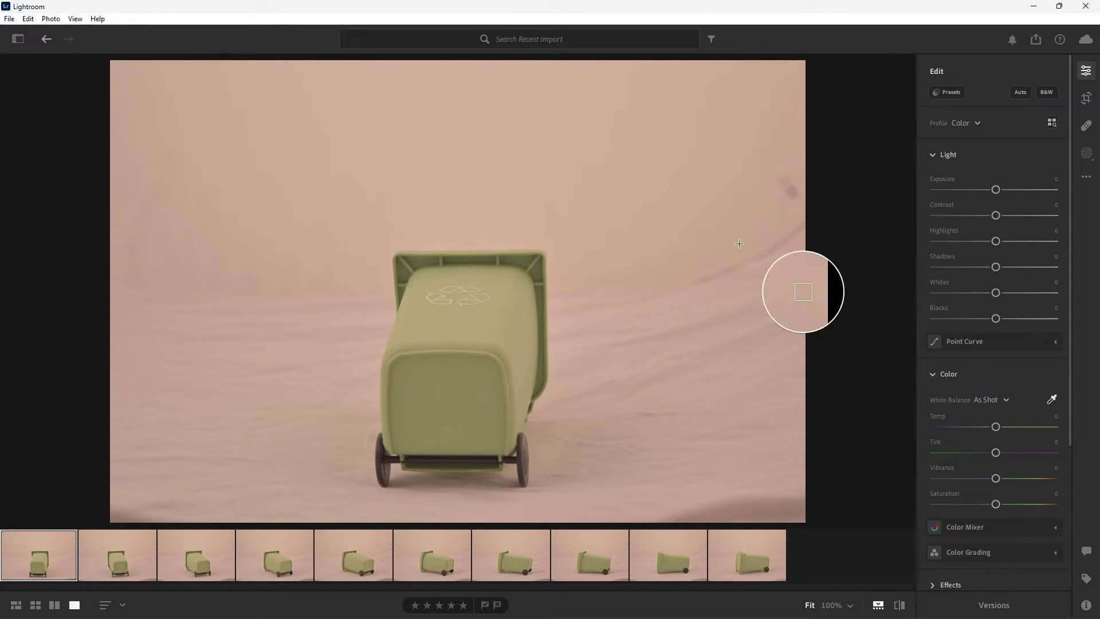
left_click(494, 167)
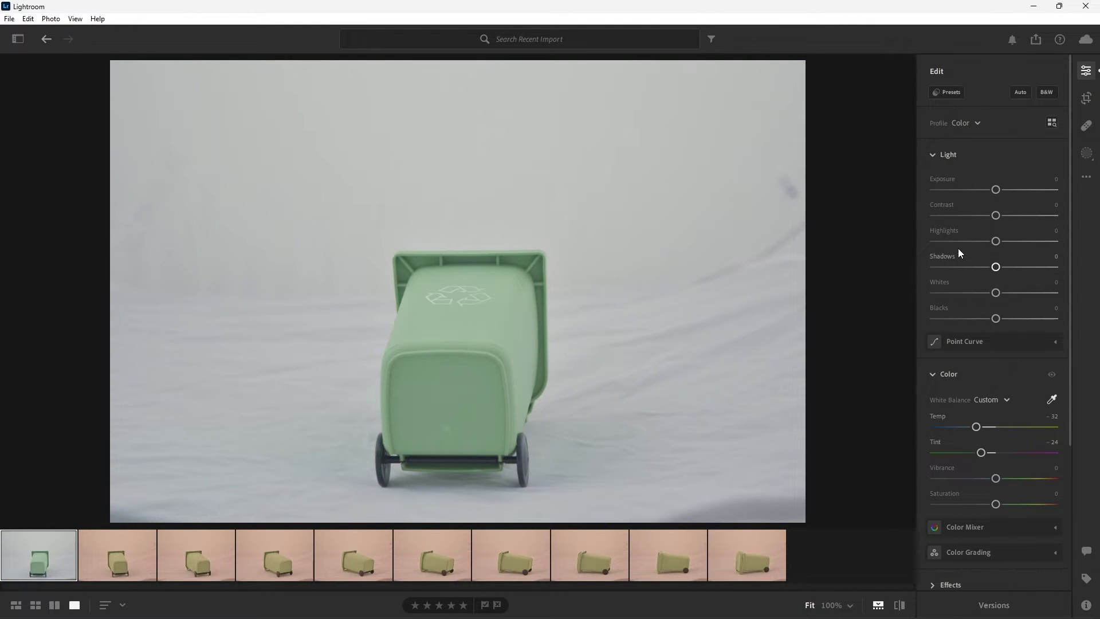
left_click_drag(997, 190, 990, 328)
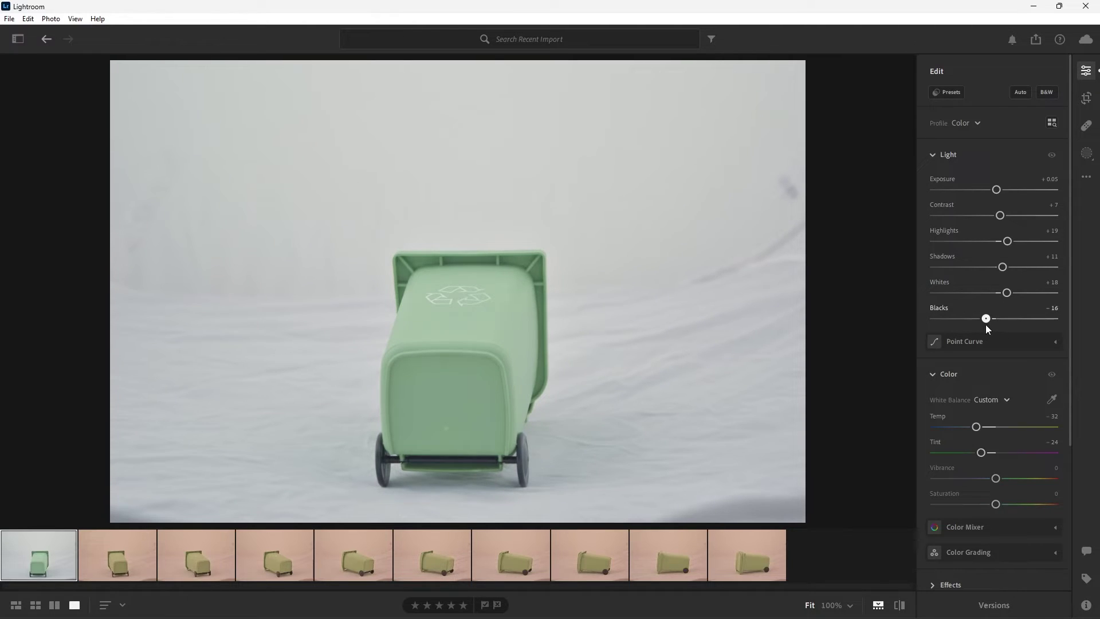
left_click(1053, 158)
Copy the first photo's edit settings and paste them onto photos 2 through 10.
left_click(1085, 180)
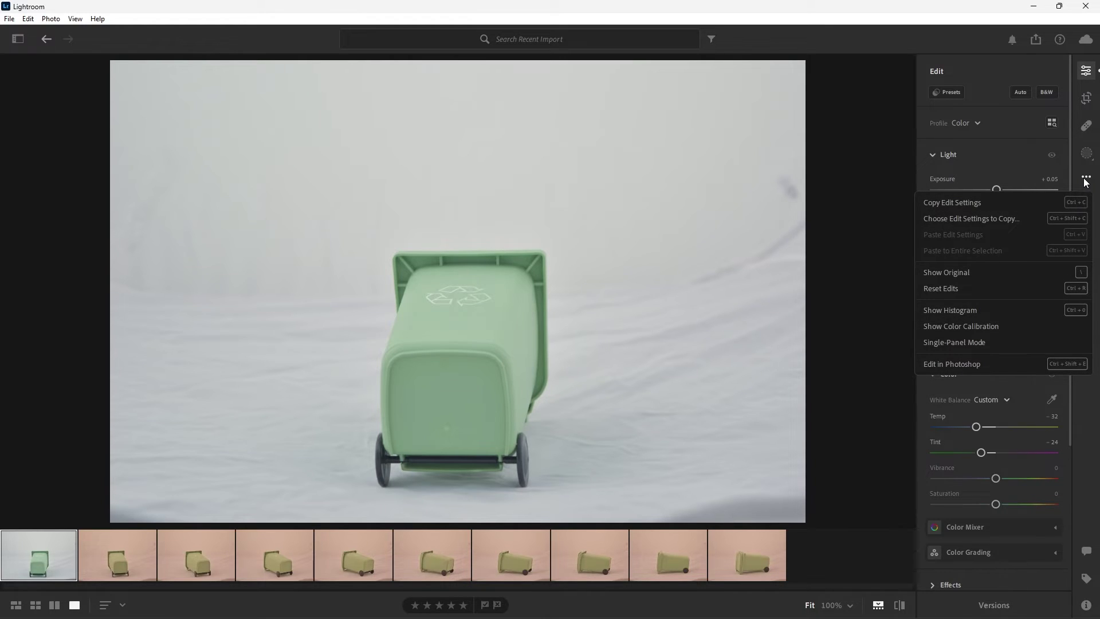
left_click(1039, 202)
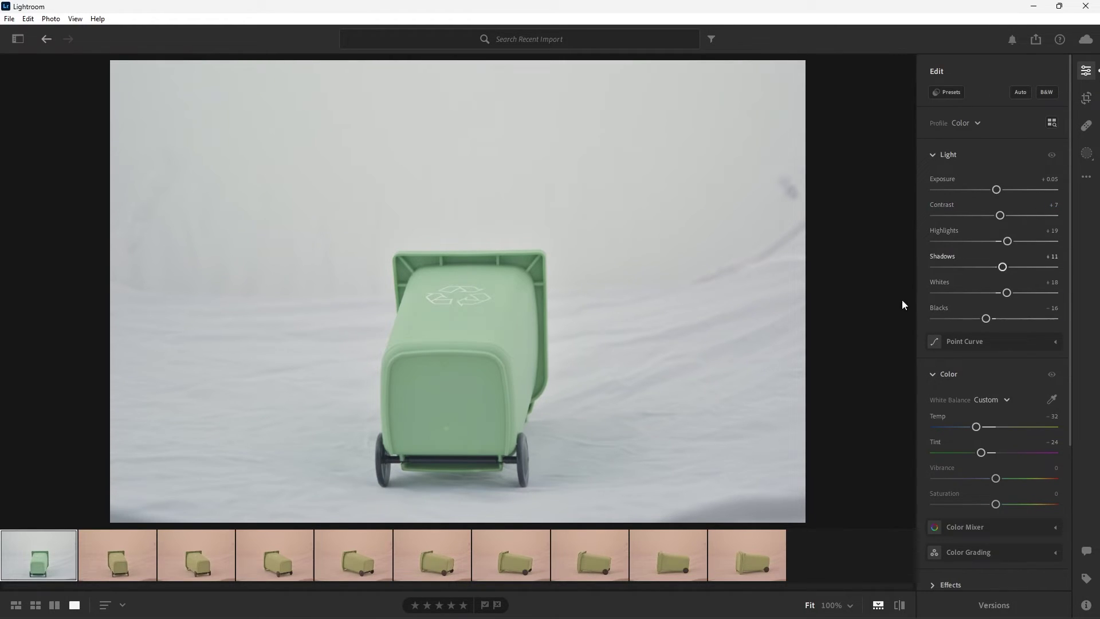
left_click(116, 555)
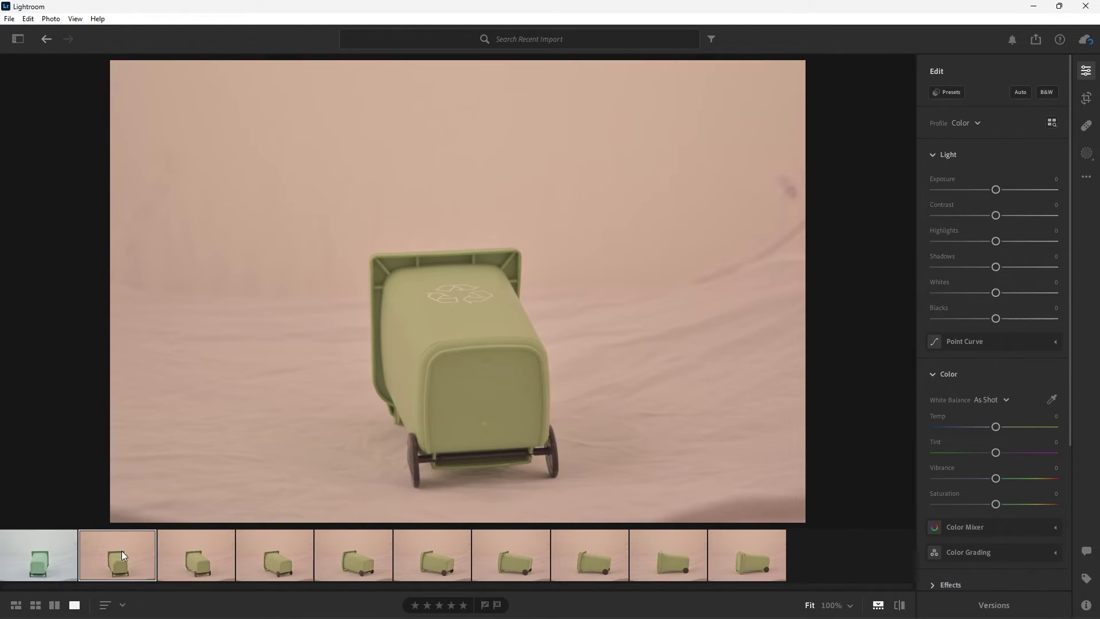
left_click(751, 557, "shift")
left_click(1087, 177)
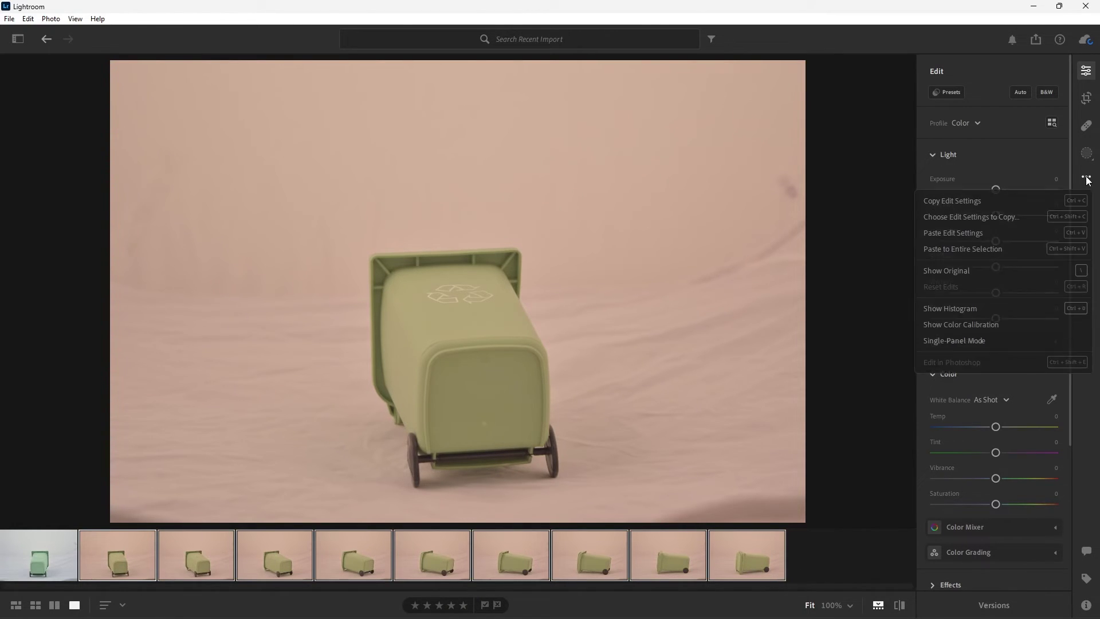
left_click(1026, 250)
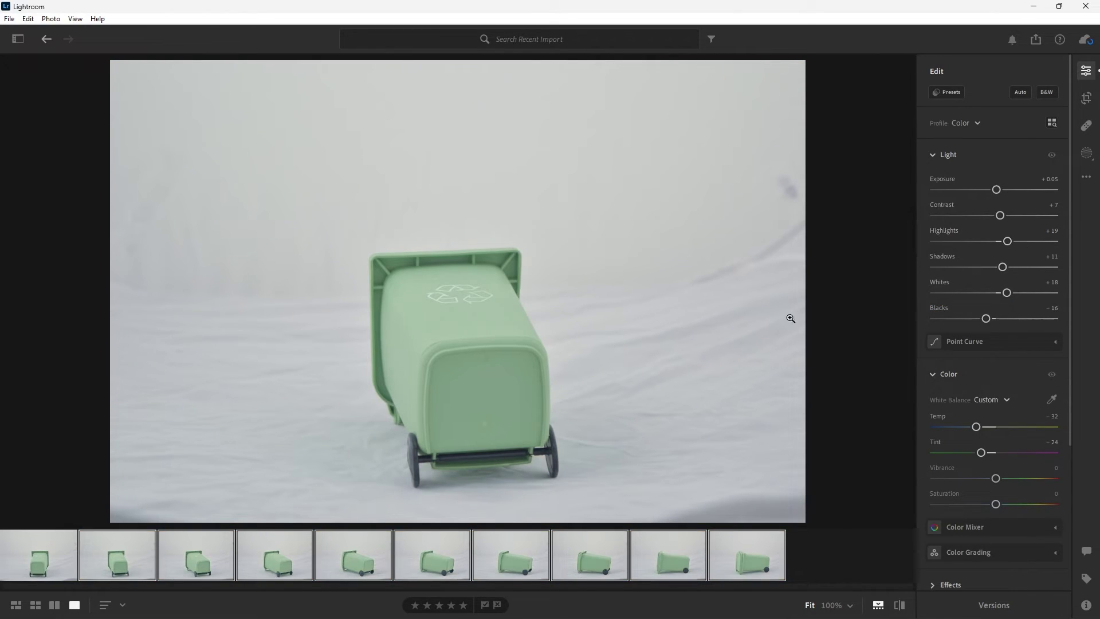
Select all ten photos and export them with the previous settings (JPG, Small, 90%).
left_click(42, 548)
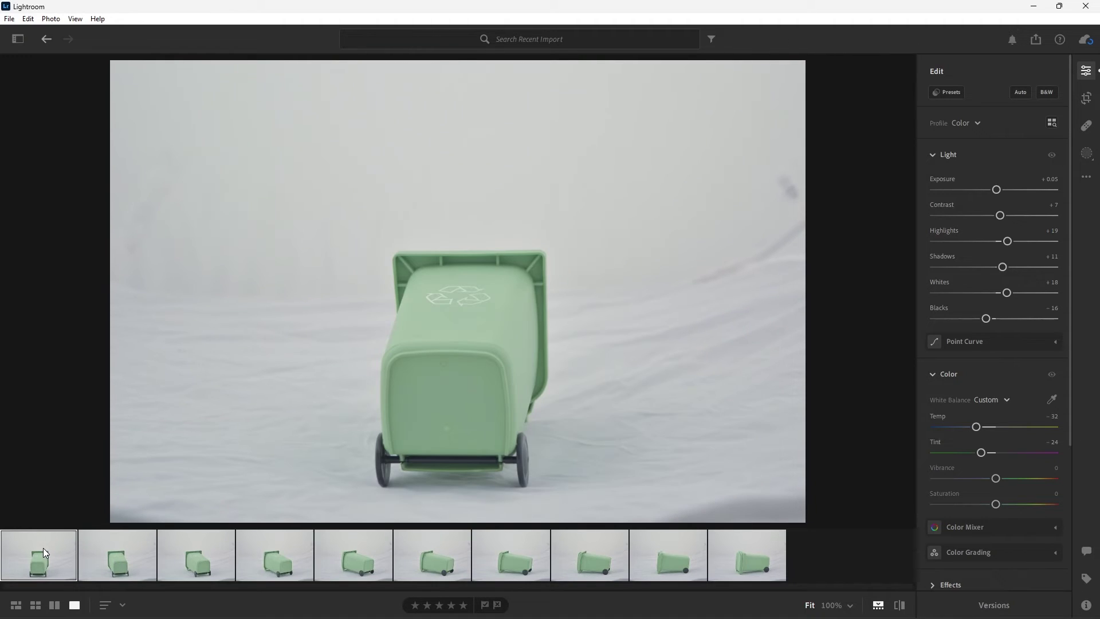
left_click(731, 556, "shift")
left_click(1036, 40)
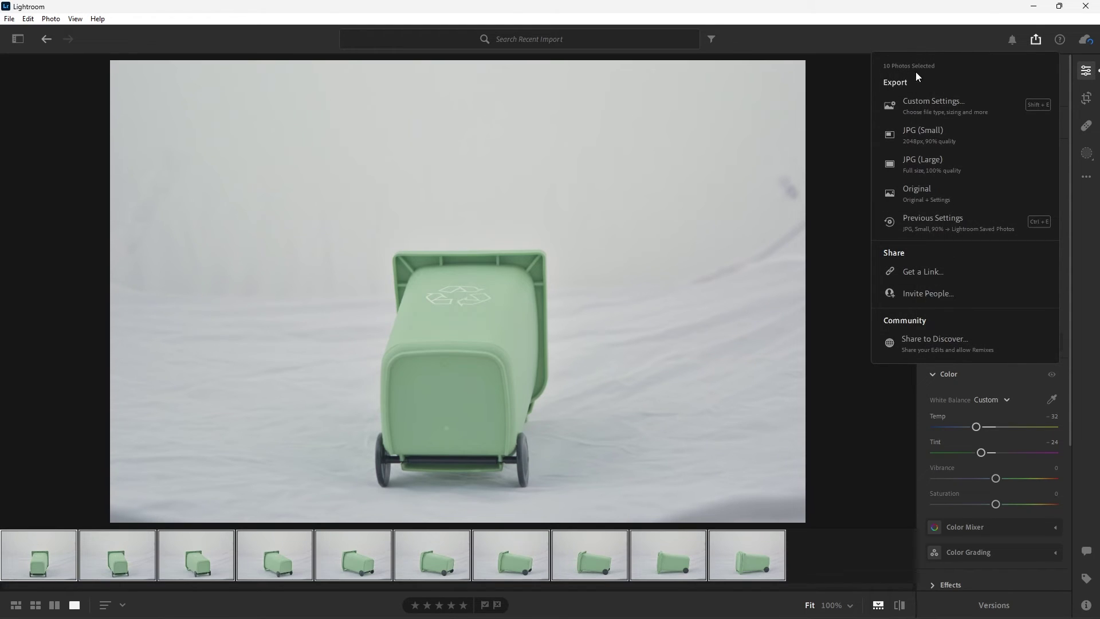
left_click(998, 226)
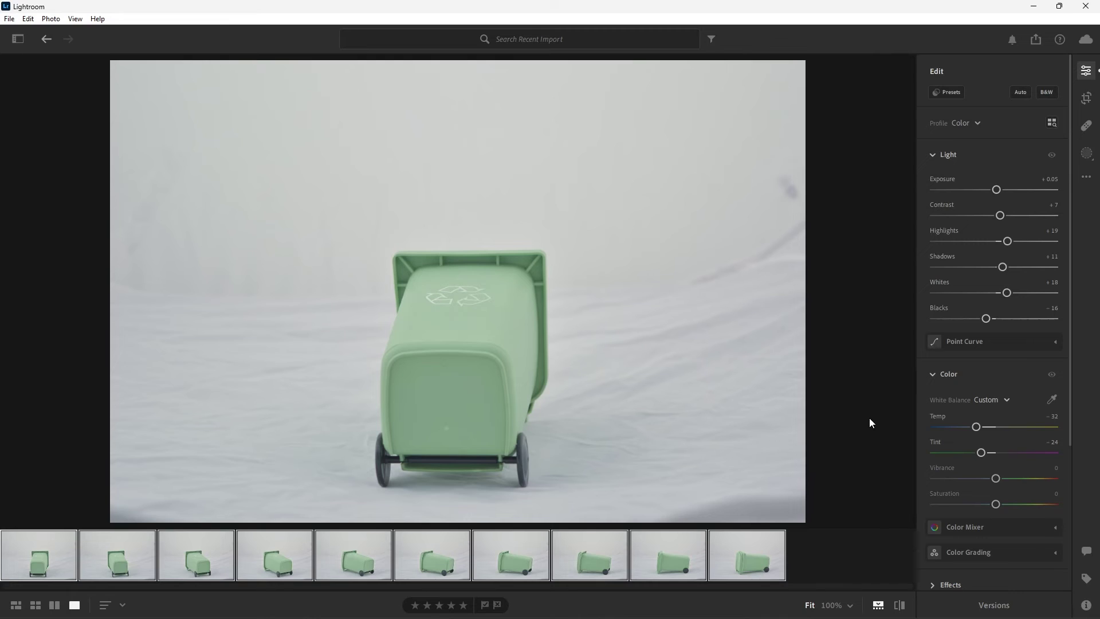